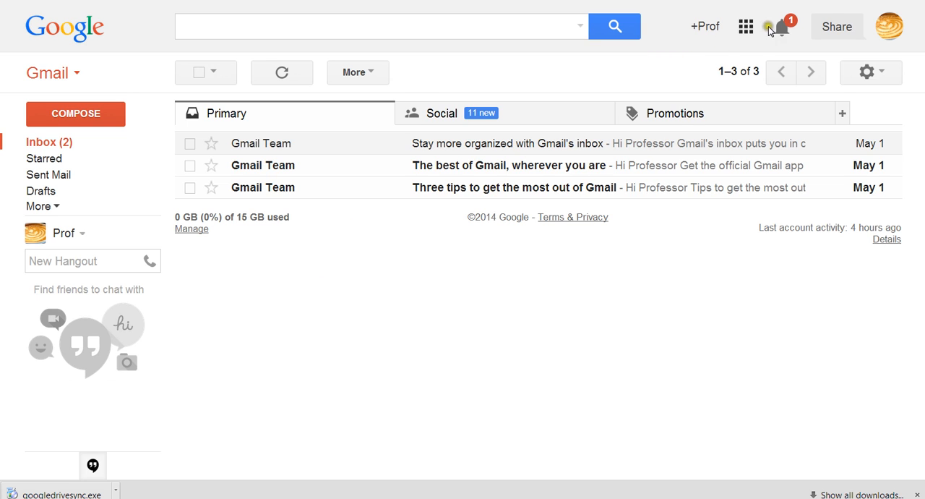
# - Open Drive from the apps launcher and create a new folder named Folder 3
pyautogui.click(746, 27)
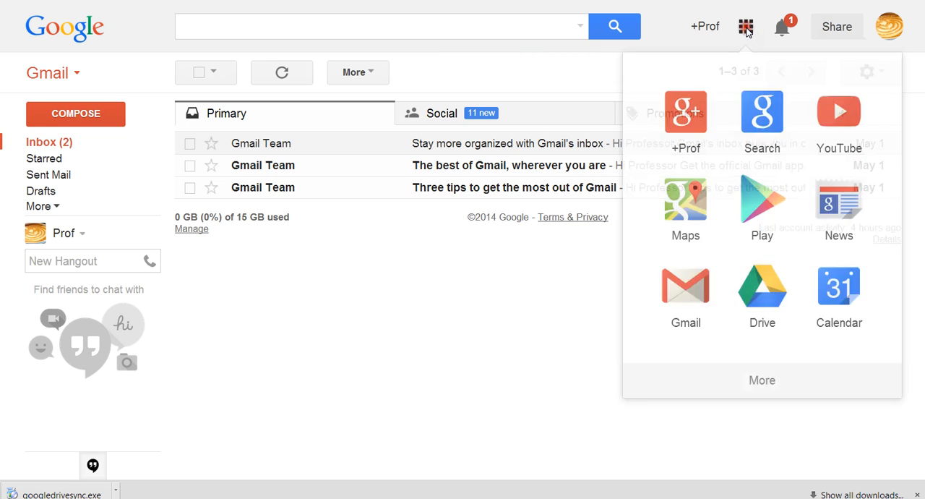
pyautogui.click(780, 304)
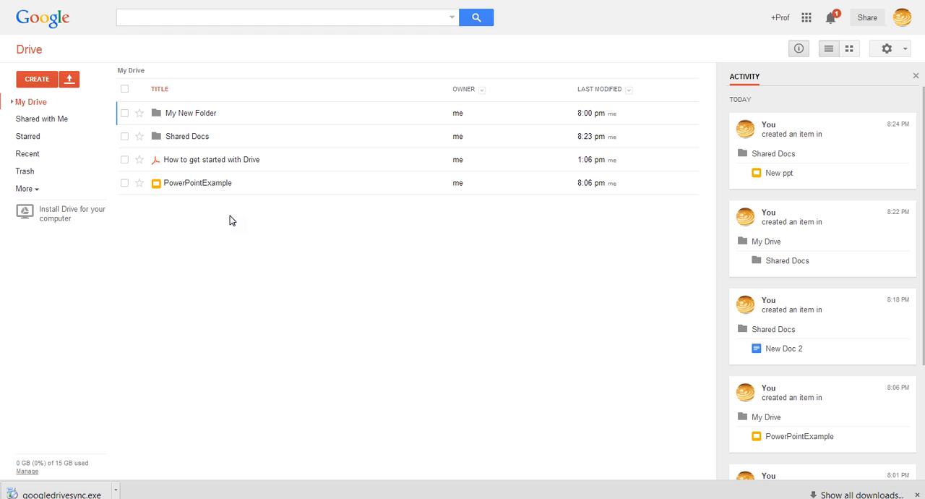
pyautogui.click(39, 81)
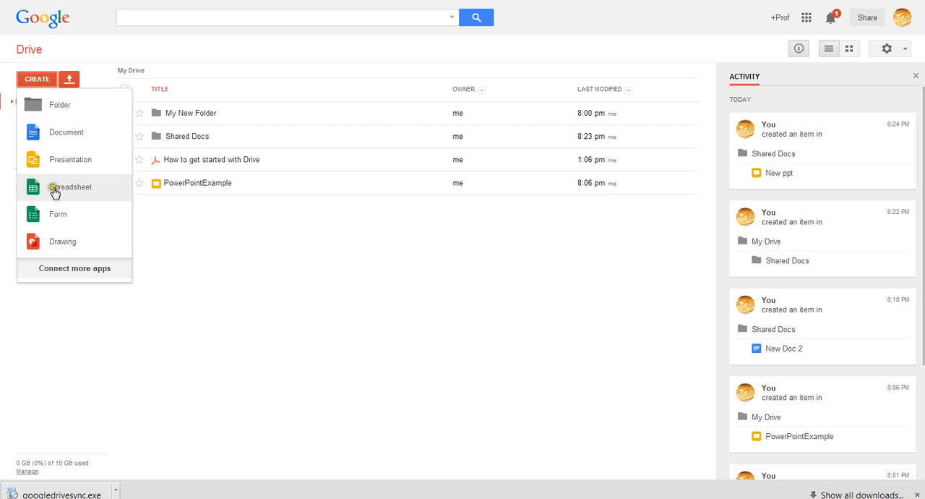
pyautogui.click(59, 106)
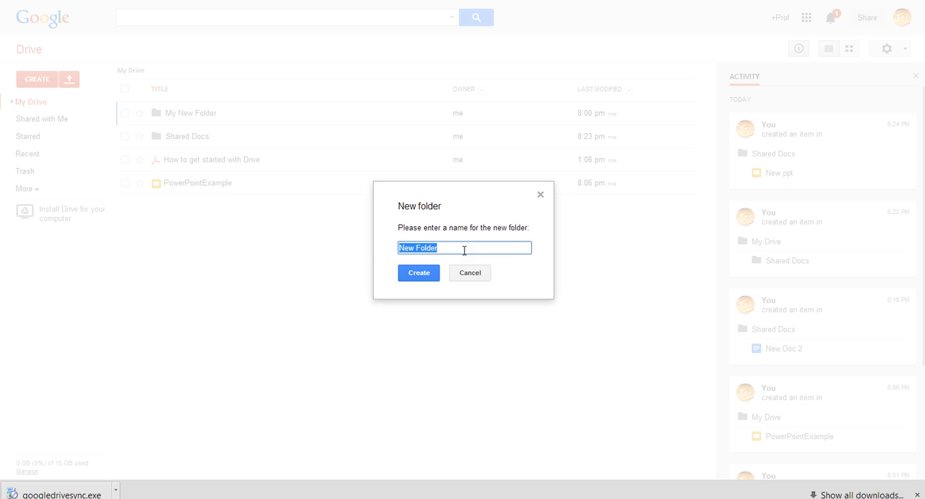
pyautogui.write('Folder 3')
pyautogui.click(423, 273)
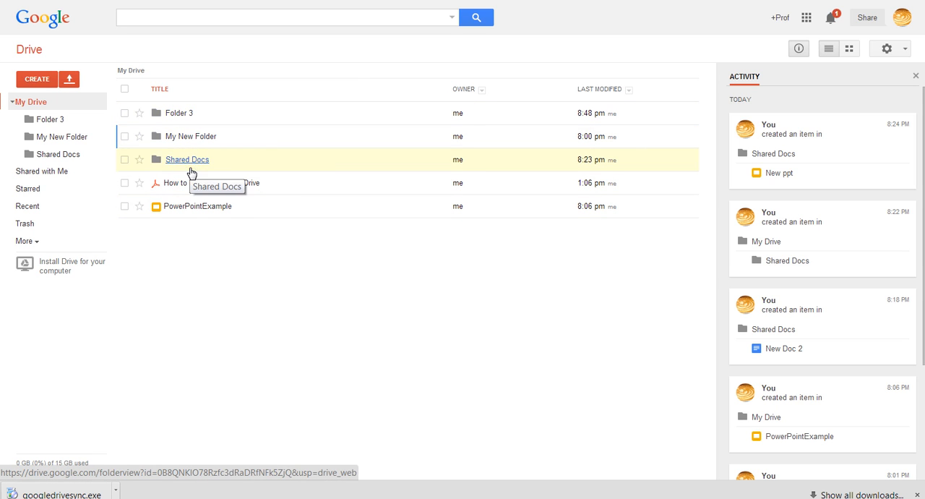
# - Open Folder 3 and create a new document inside it
pyautogui.click(173, 108)
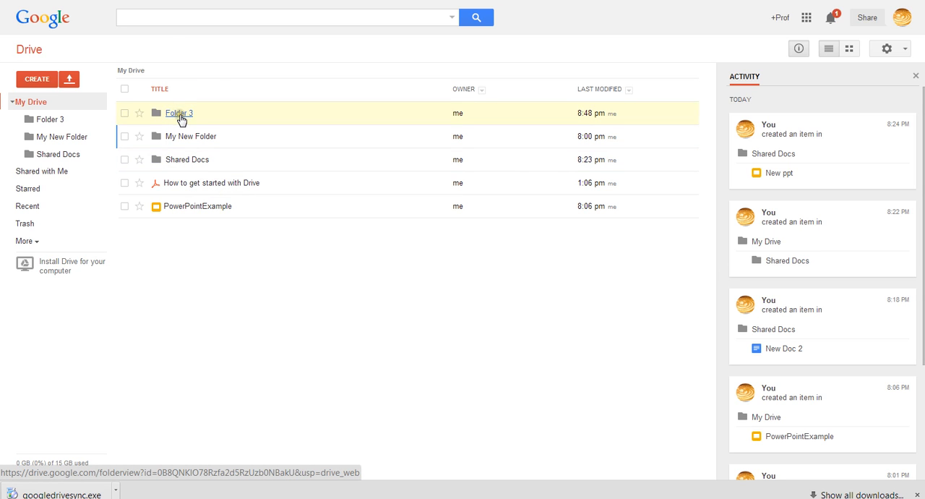
pyautogui.click(178, 114)
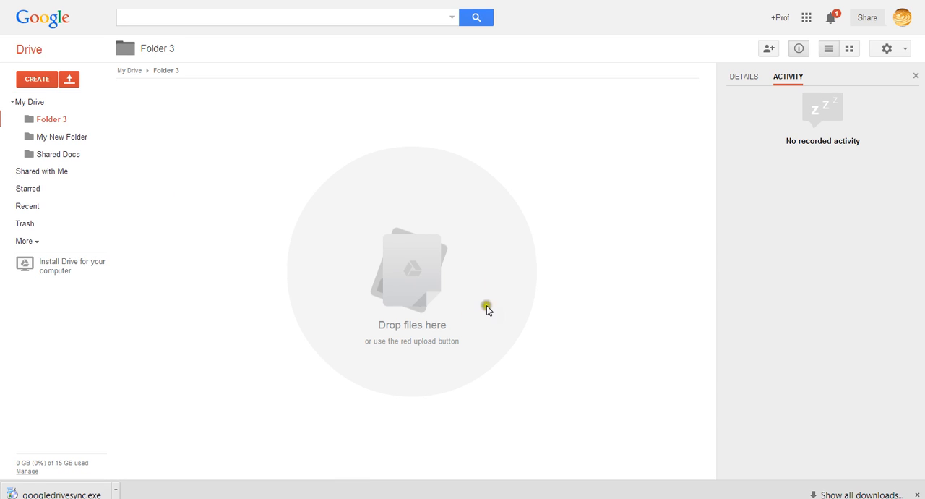
pyautogui.click(37, 81)
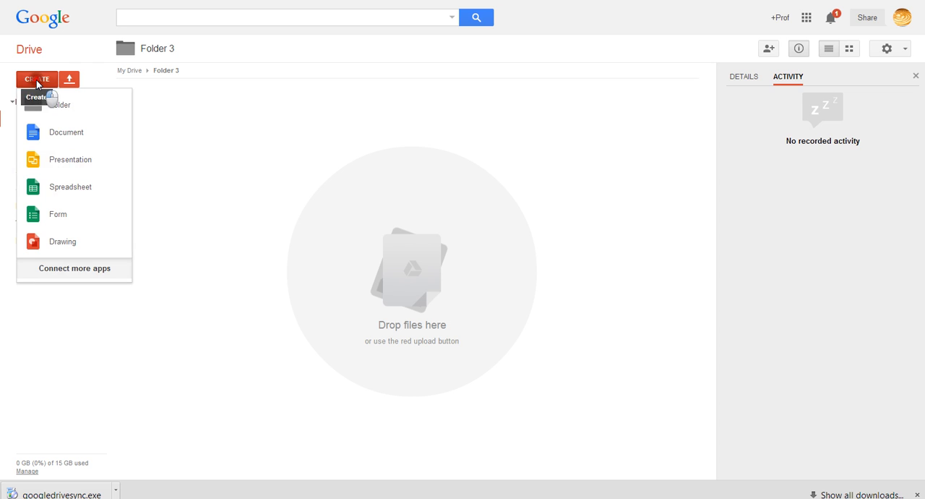
pyautogui.click(74, 133)
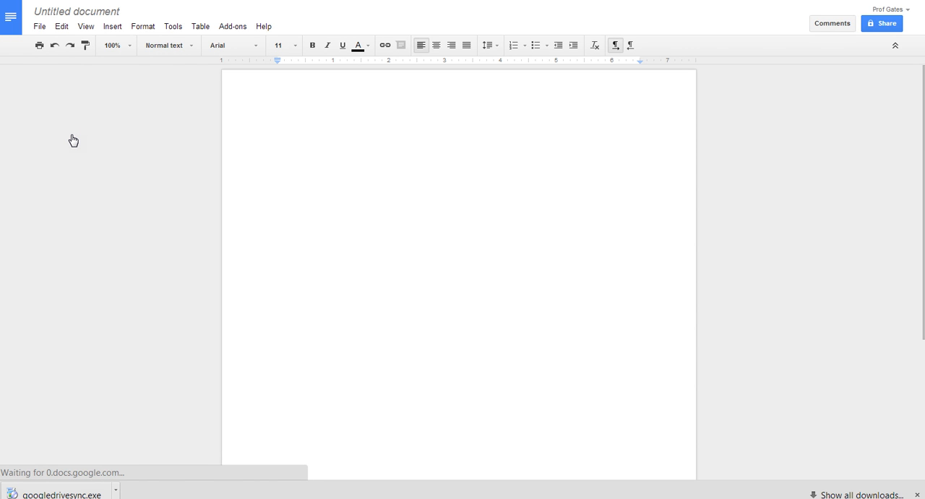
# - Type the text Type... into the new document
pyautogui.write('Type')
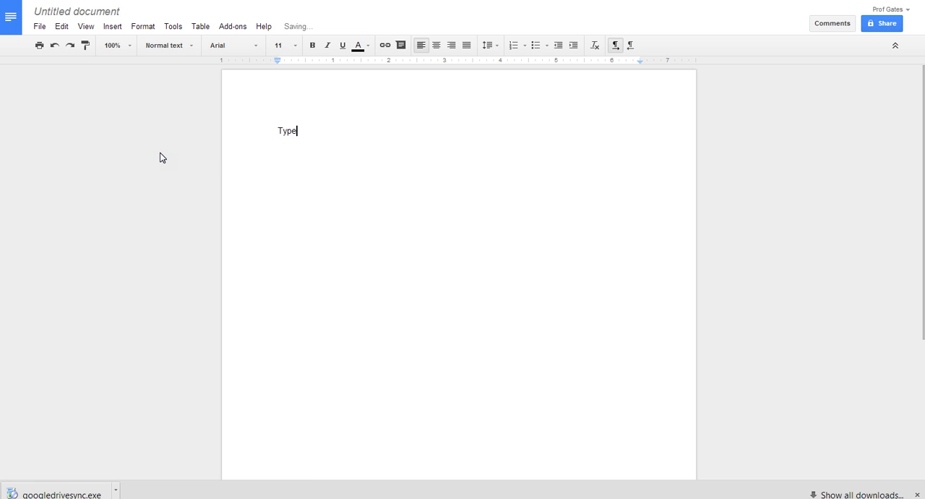
pyautogui.write('...')
pyautogui.click(395, 261)
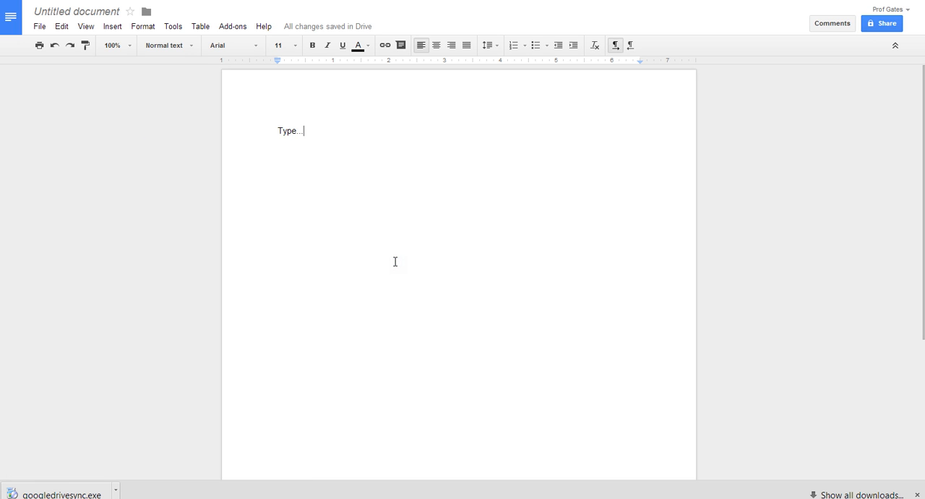
# - Rename the document to The New Doc
pyautogui.click(91, 12)
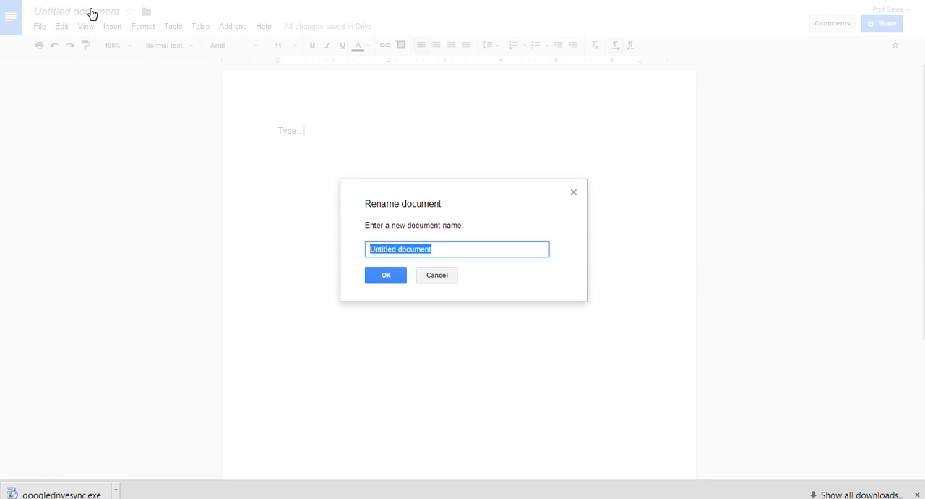
pyautogui.write('The New Doc')
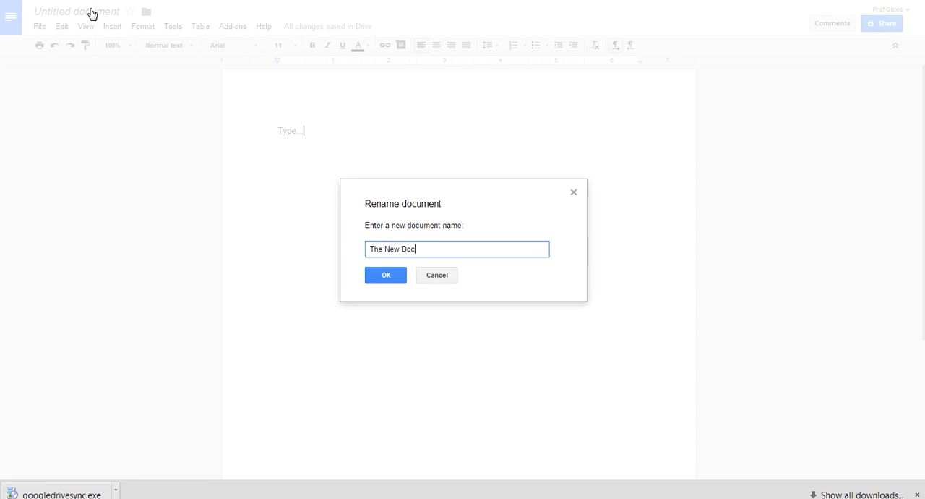
pyautogui.click(391, 275)
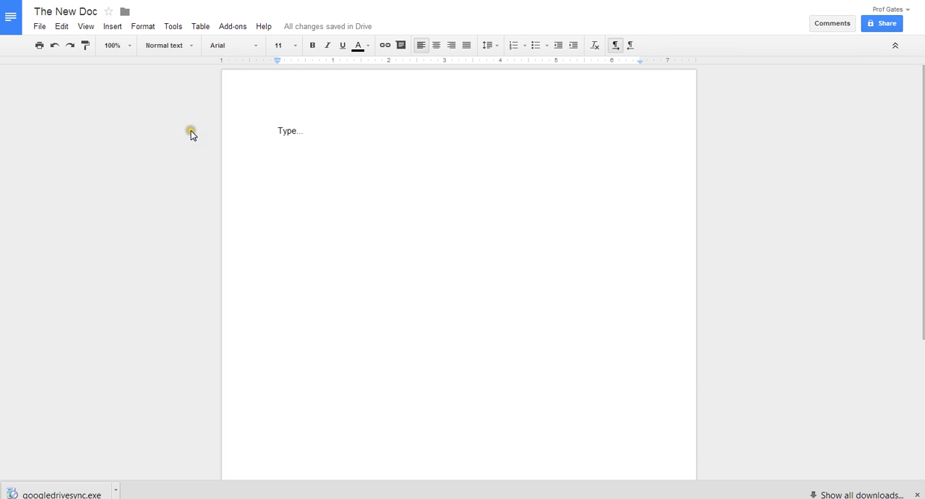
# - Append the word update right after the existing text in the document
pyautogui.click(114, 29)
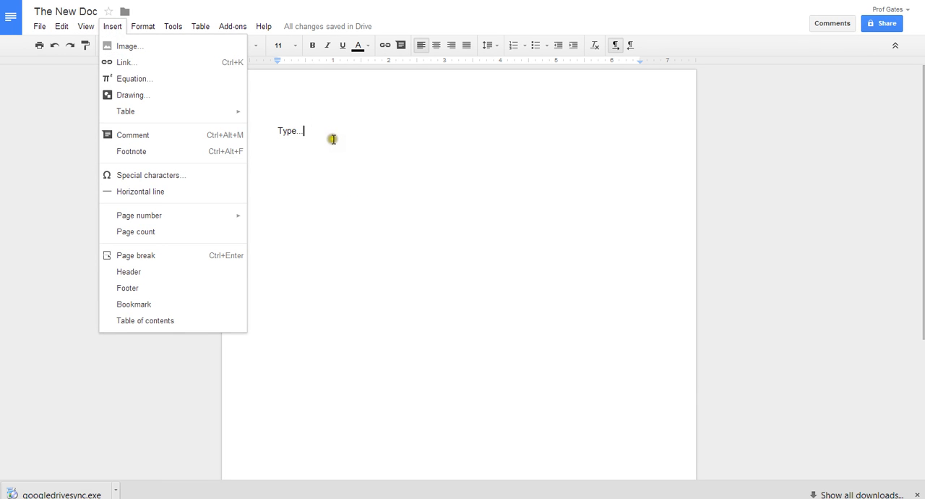
pyautogui.click(359, 139)
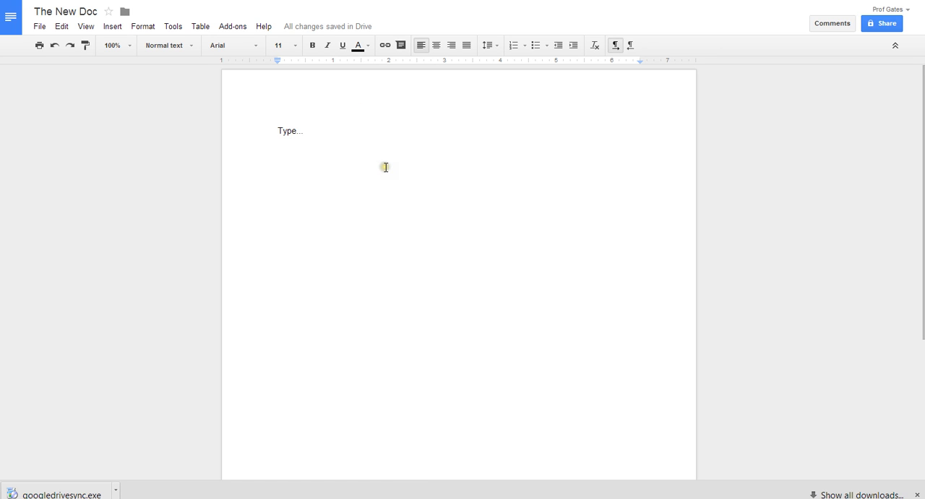
pyautogui.write('upda')
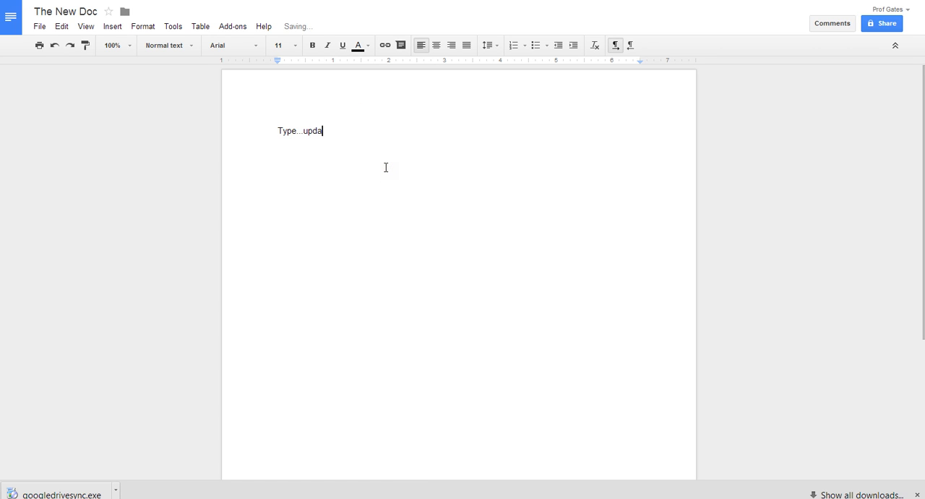
pyautogui.write('te')
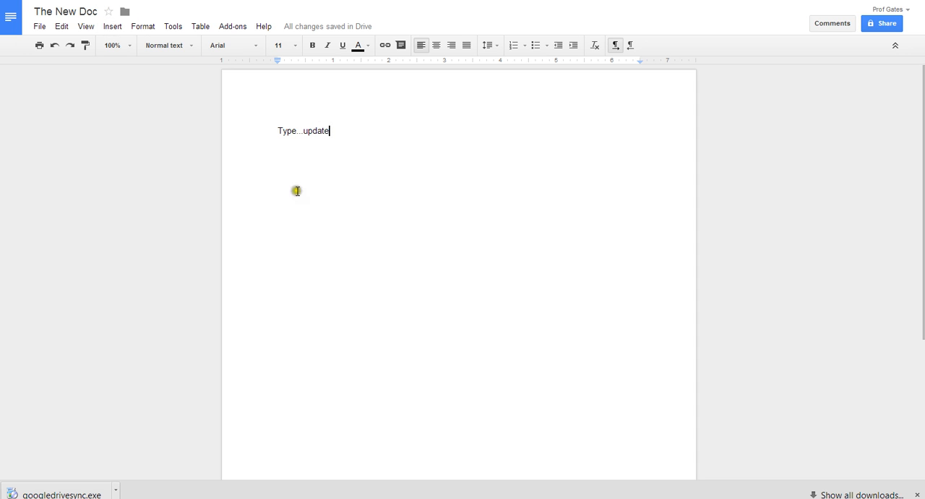
# - Open the document's sharing settings and review the invite permission options
pyautogui.click(878, 27)
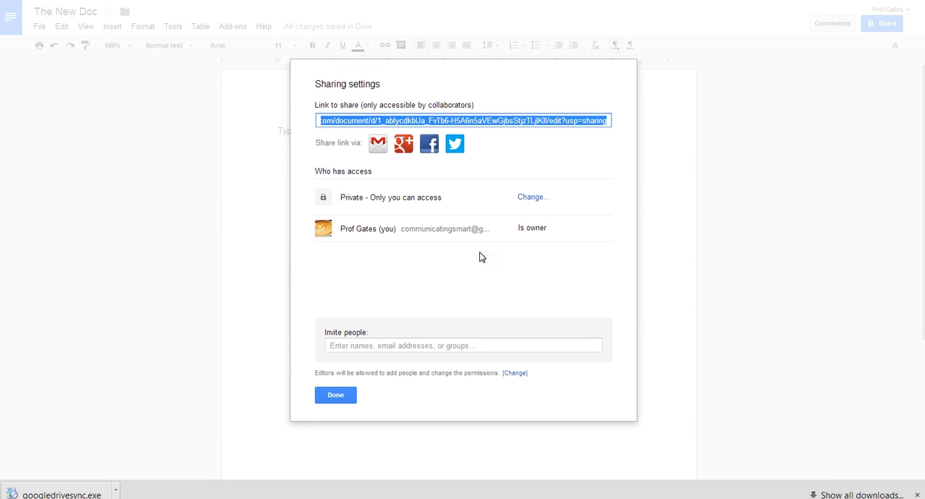
pyautogui.click(489, 344)
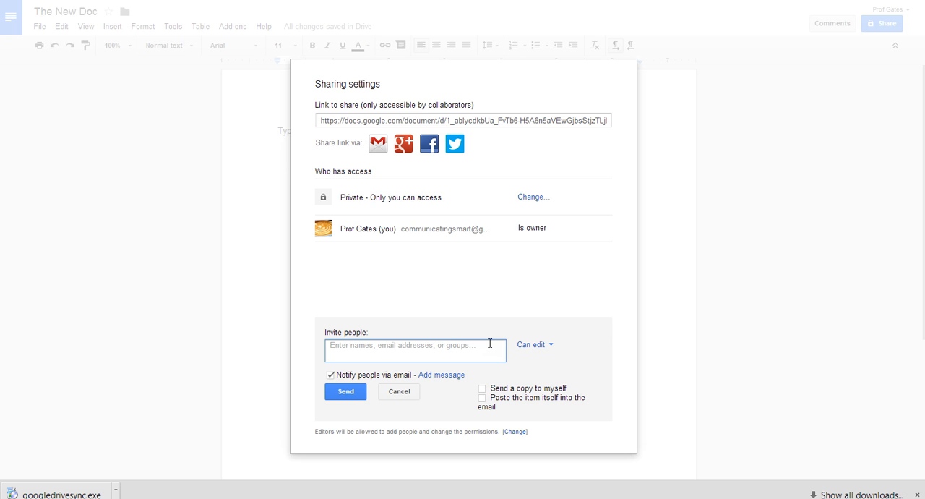
pyautogui.click(551, 346)
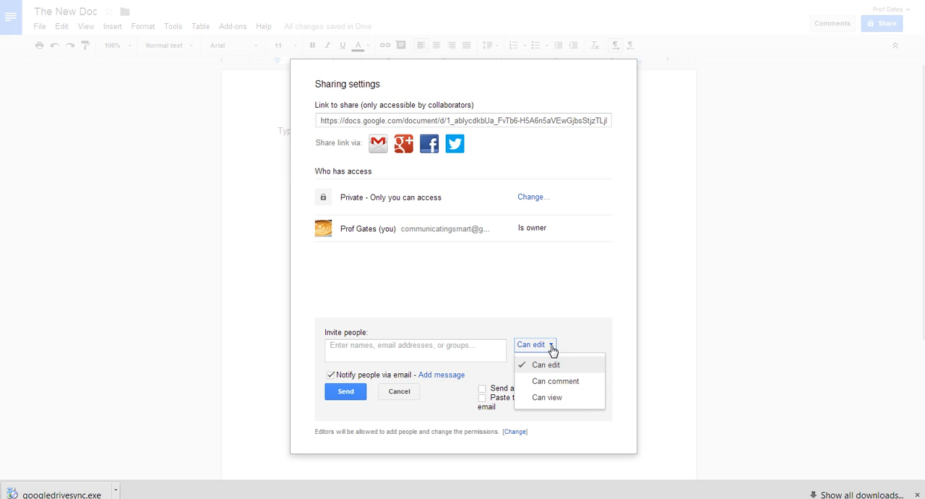
pyautogui.click(582, 396)
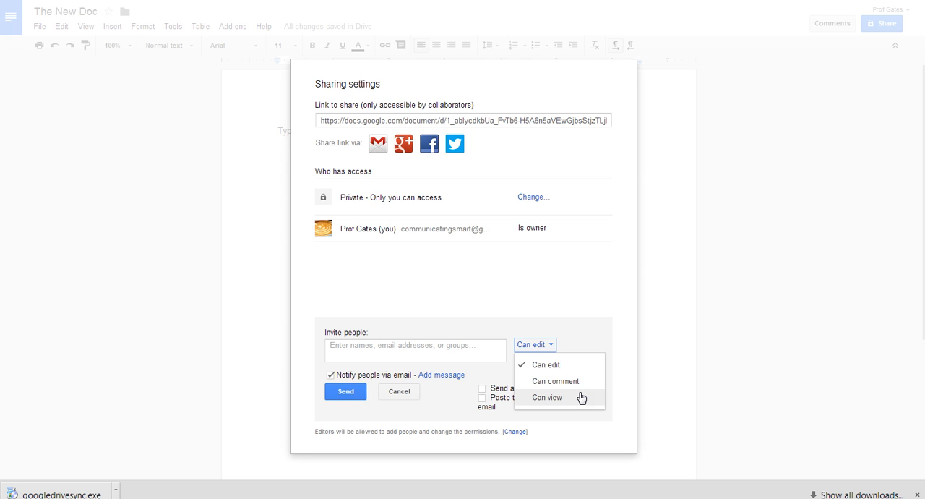
pyautogui.click(580, 287)
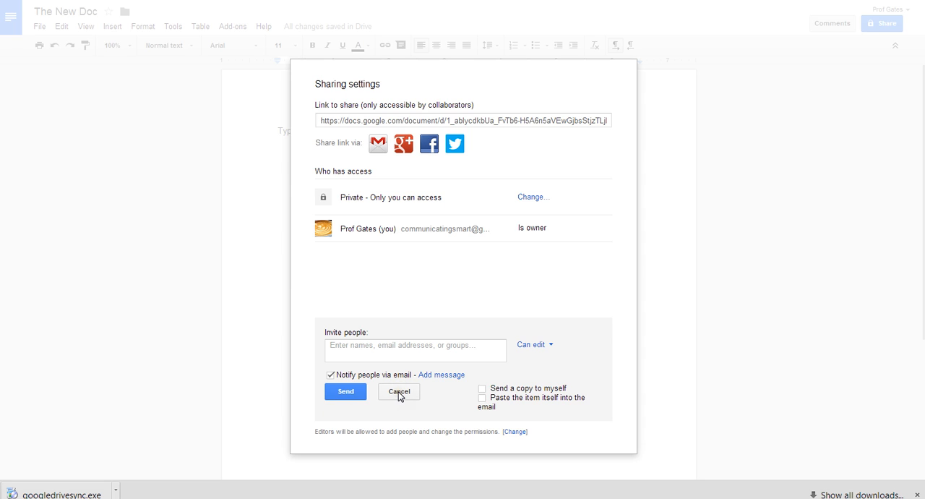
pyautogui.click(351, 404)
pyautogui.click(505, 400)
pyautogui.click(446, 343)
# - Copy the document's share link and open it in a new browser tab
pyautogui.click(510, 124)
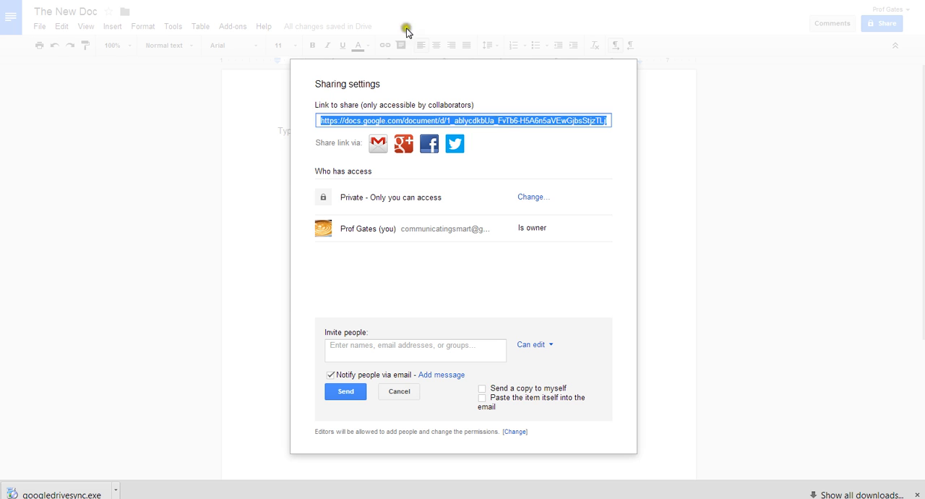
pyautogui.hotkey('ctrl', 't')
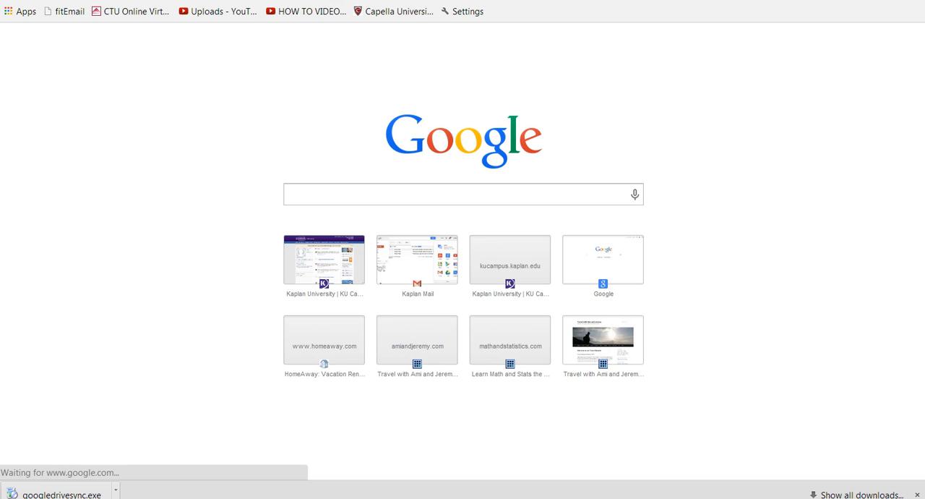
pyautogui.hotkey('ctrl', 'v')
pyautogui.press('Return')
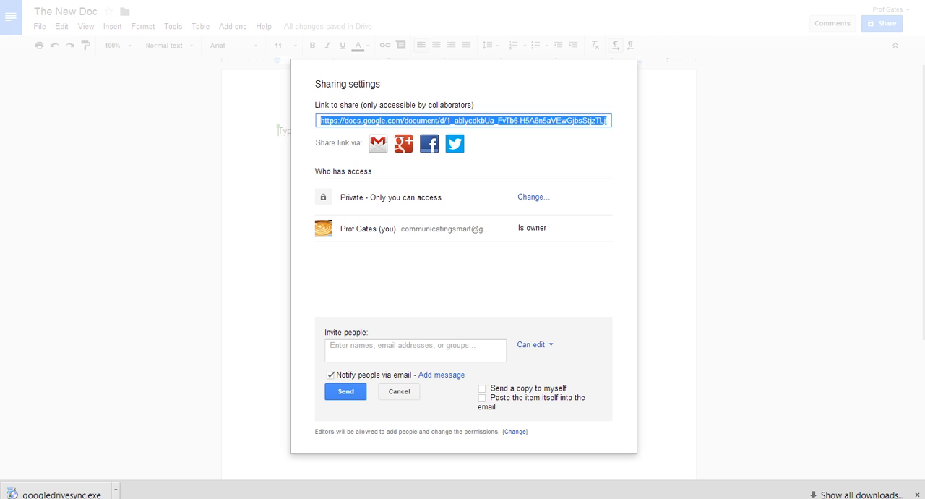
# - Cancel the sharing settings and close the document tab
pyautogui.click(397, 392)
pyautogui.click(335, 394)
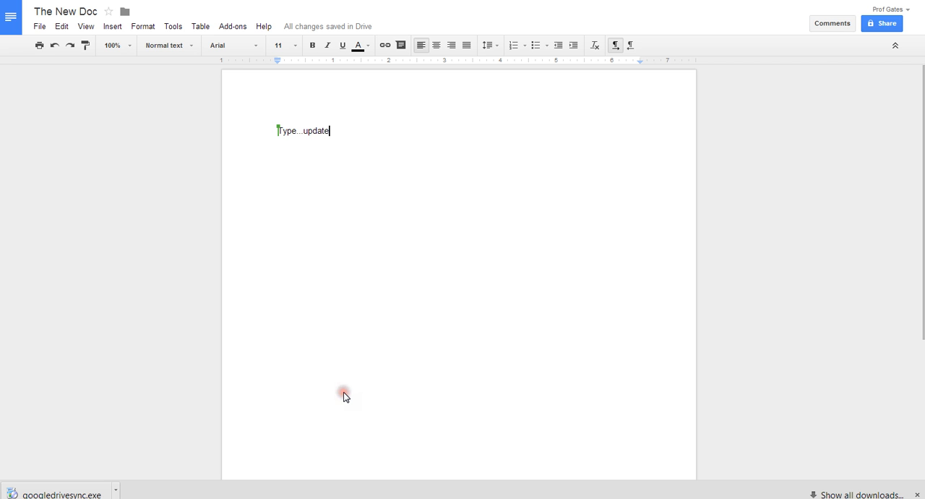
pyautogui.hotkey('ctrl', 'w')
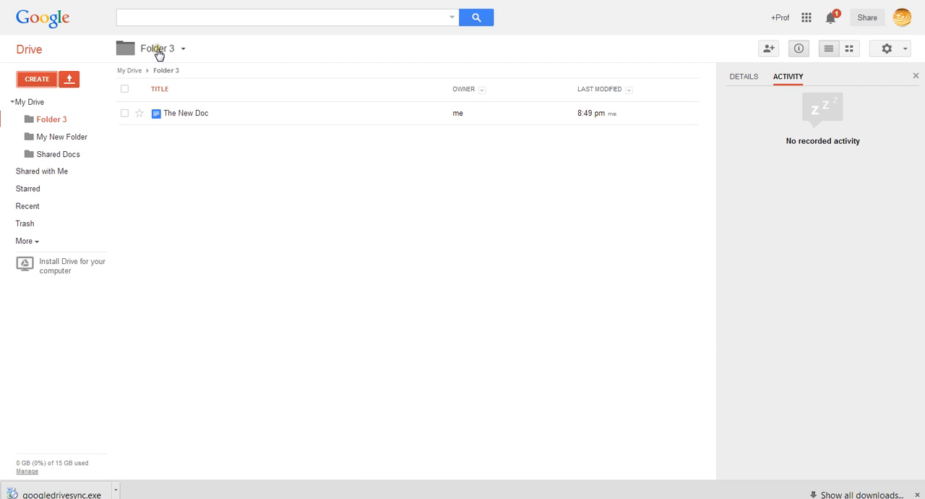
# - Return to My Drive, create a new presentation, and dismiss the theme chooser
pyautogui.click(31, 54)
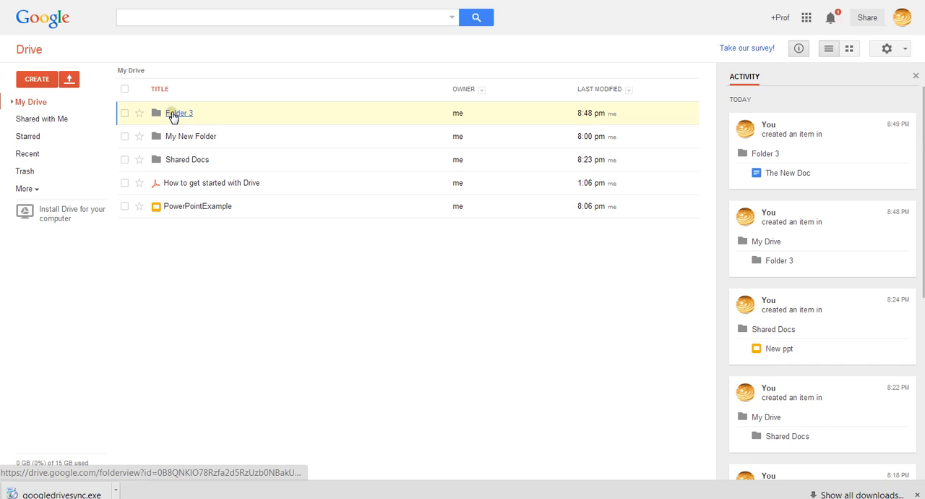
pyautogui.click(38, 83)
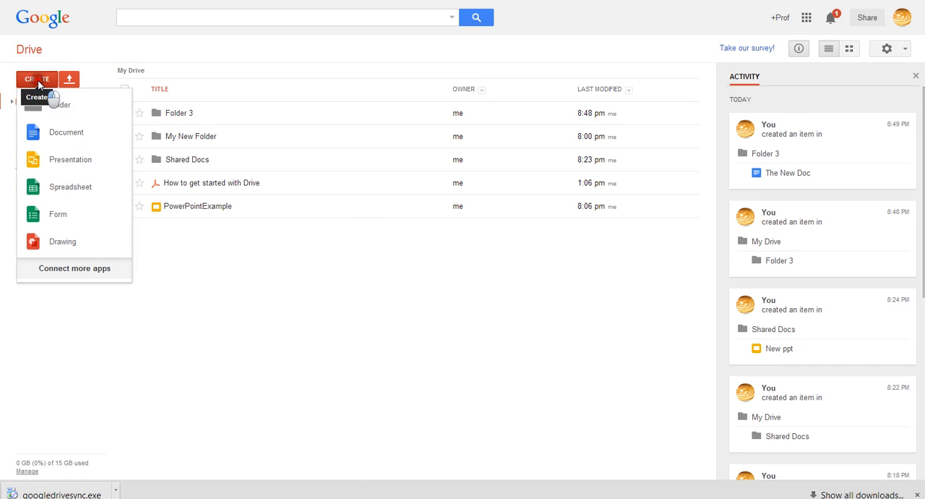
pyautogui.click(81, 164)
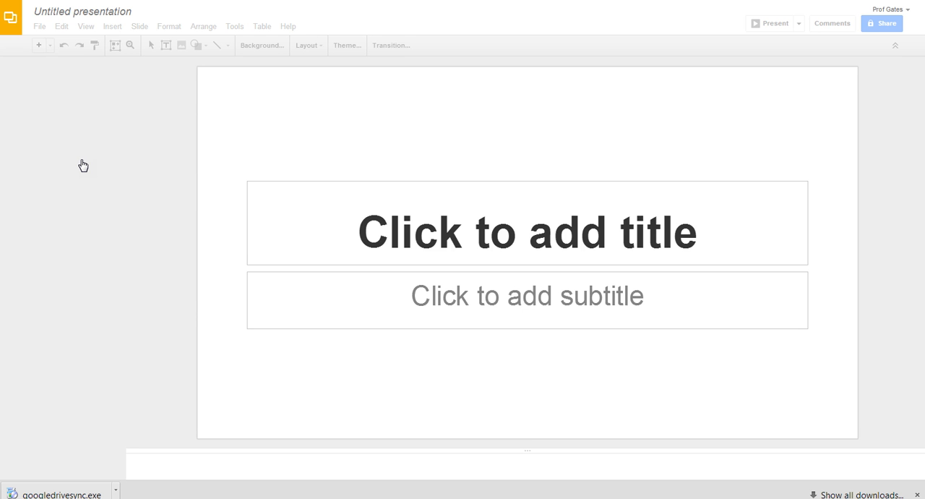
pyautogui.click(95, 13)
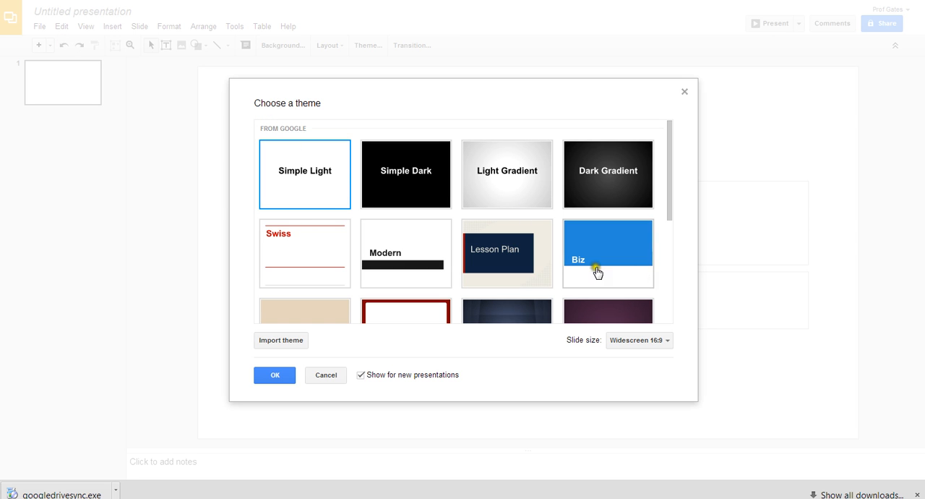
pyautogui.click(330, 375)
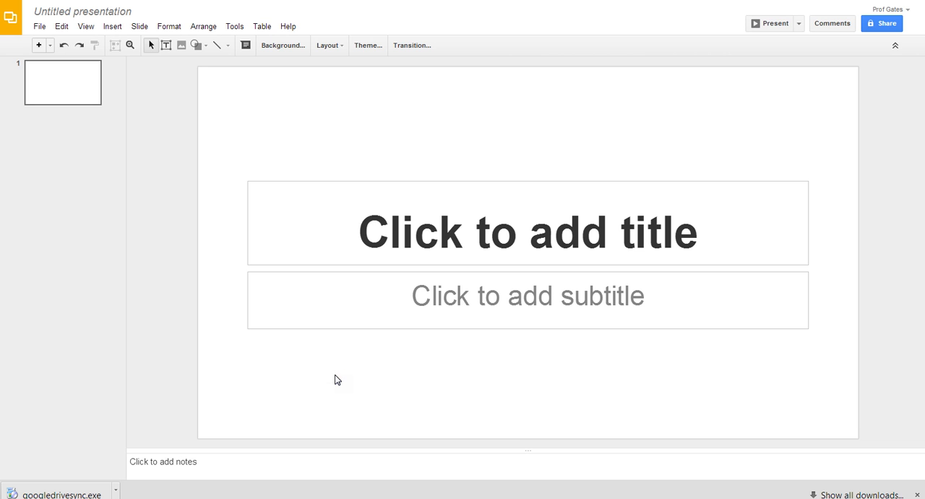
# - Enter New Pres as the first slide's title
pyautogui.click(426, 228)
pyautogui.write('New ')
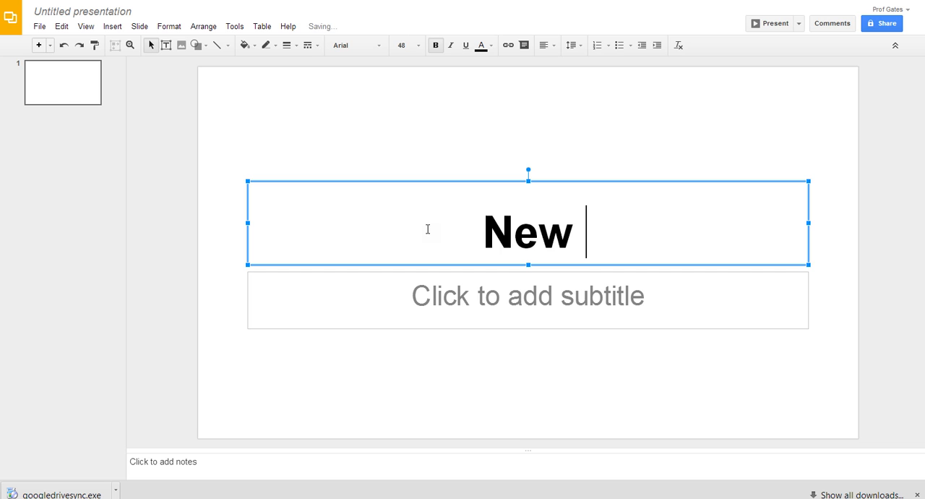
pyautogui.write('Pres')
pyautogui.click(479, 297)
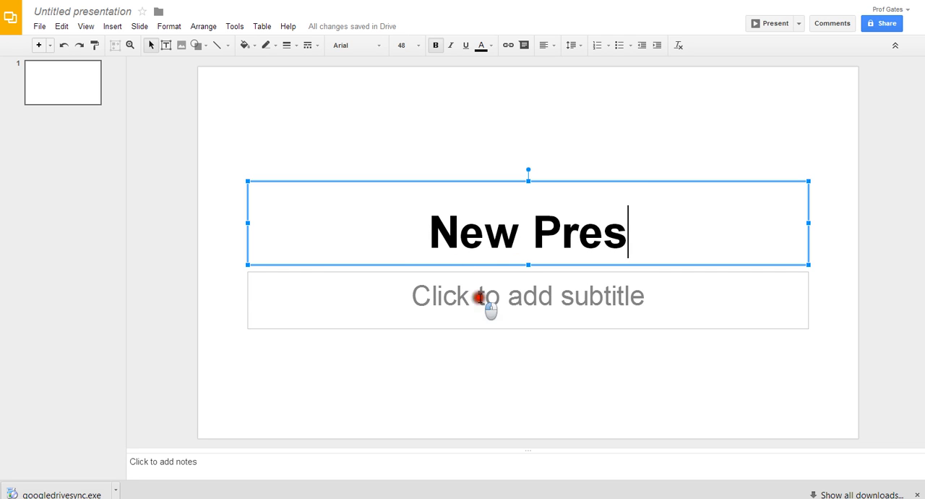
# - Enter title... as the first slide's subtitle
pyautogui.write('title')
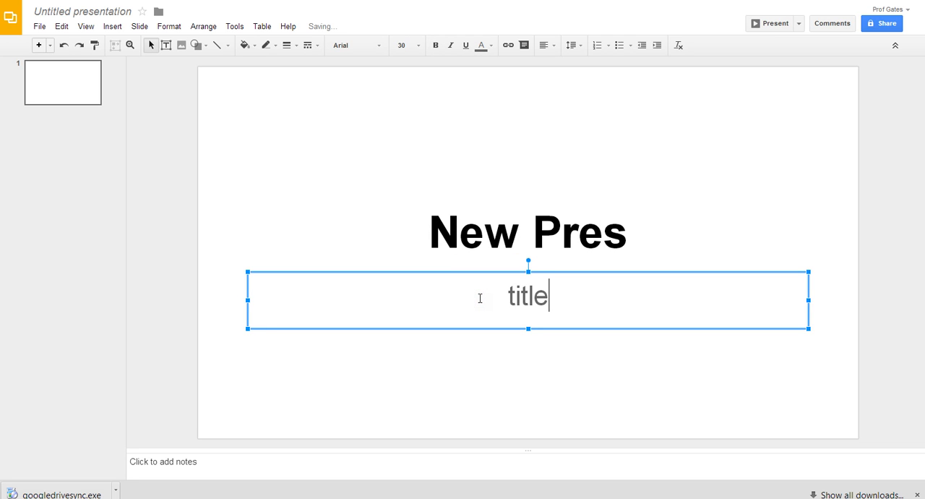
pyautogui.write(',,,')
pyautogui.press('BackSpace')
pyautogui.press('BackSpace')
pyautogui.press('BackSpace')
pyautogui.write('...')
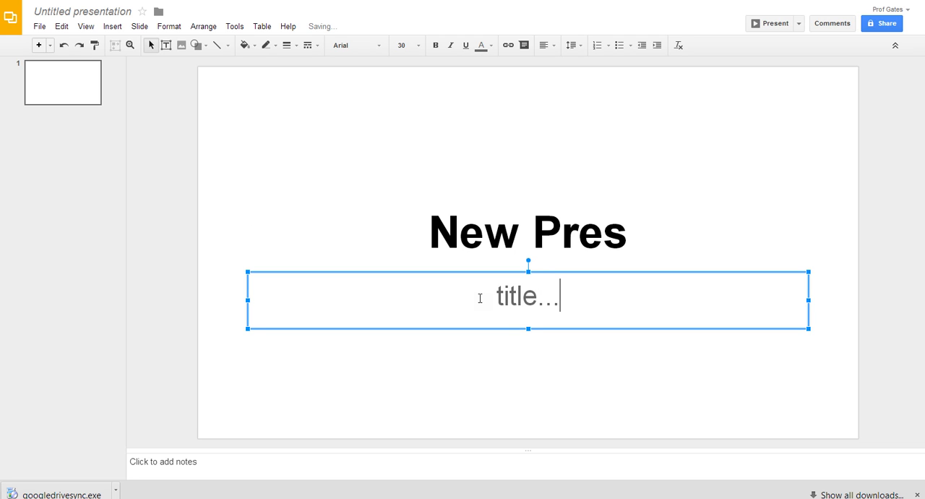
# - Add a second slide and give it the title new slide
pyautogui.hotkey('ctrl', 'm')
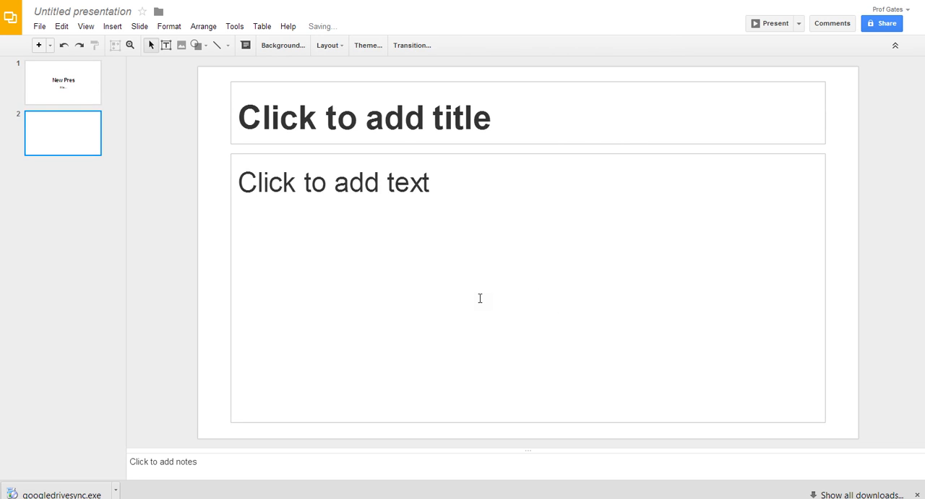
pyautogui.click(413, 132)
pyautogui.write('new slide')
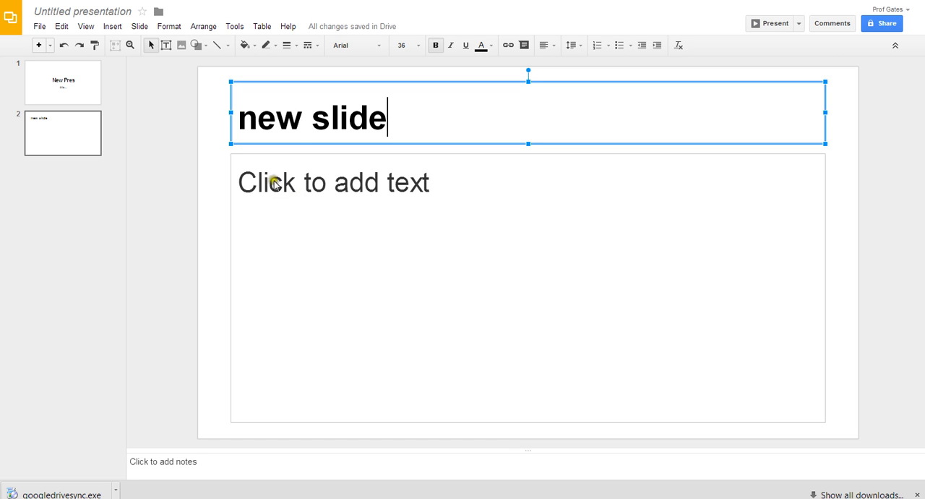
# - Rename the presentation New ppt
pyautogui.click(99, 13)
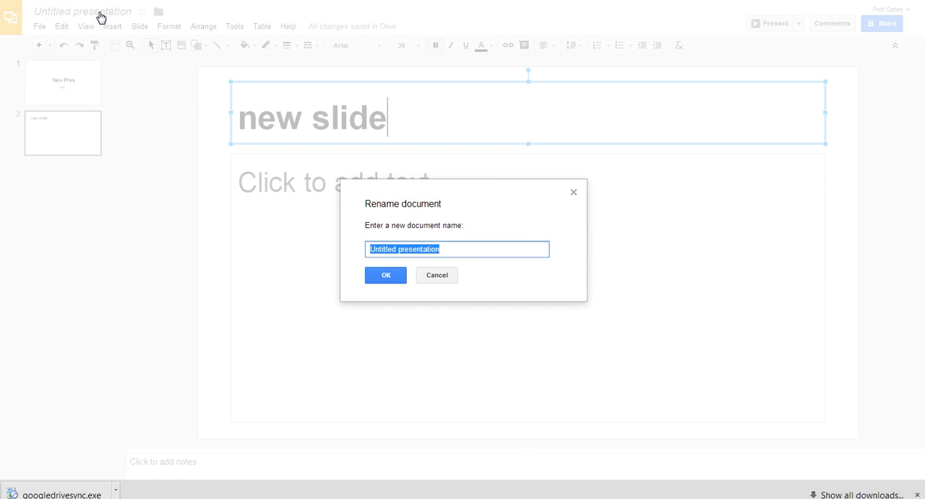
pyautogui.write('New')
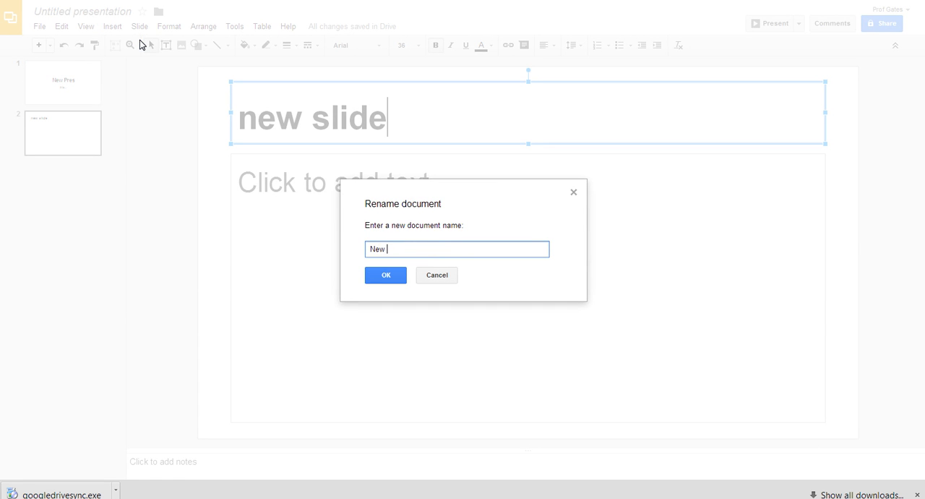
pyautogui.write(' ppt')
pyautogui.click(386, 275)
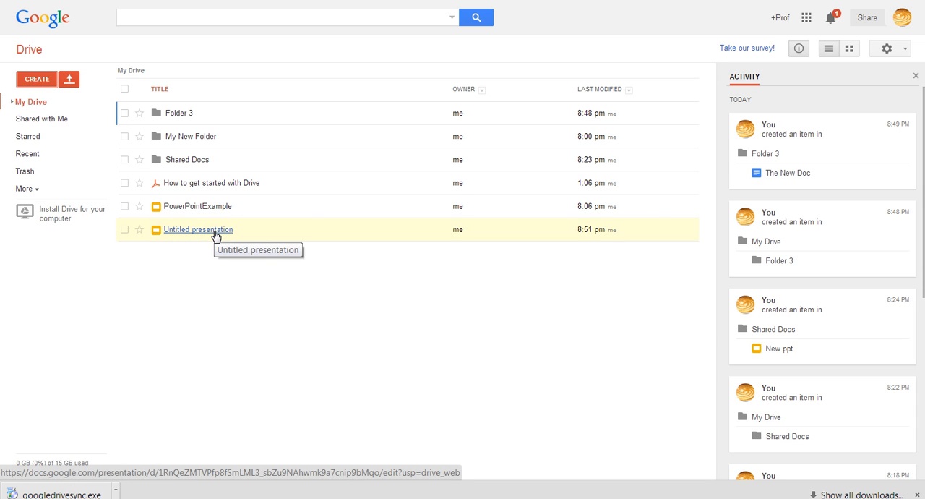
# - Select the New ppt file in My Drive and examine the options in its file actions menu
pyautogui.click(185, 250)
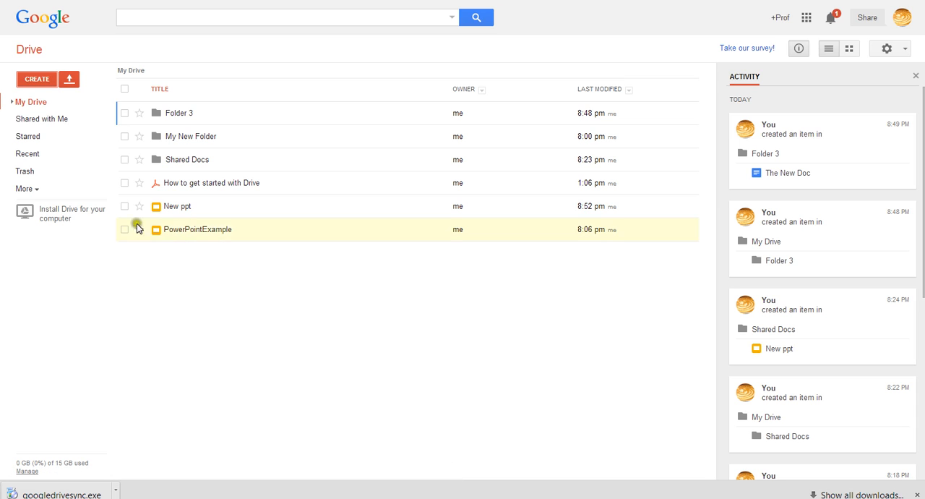
pyautogui.click(174, 210)
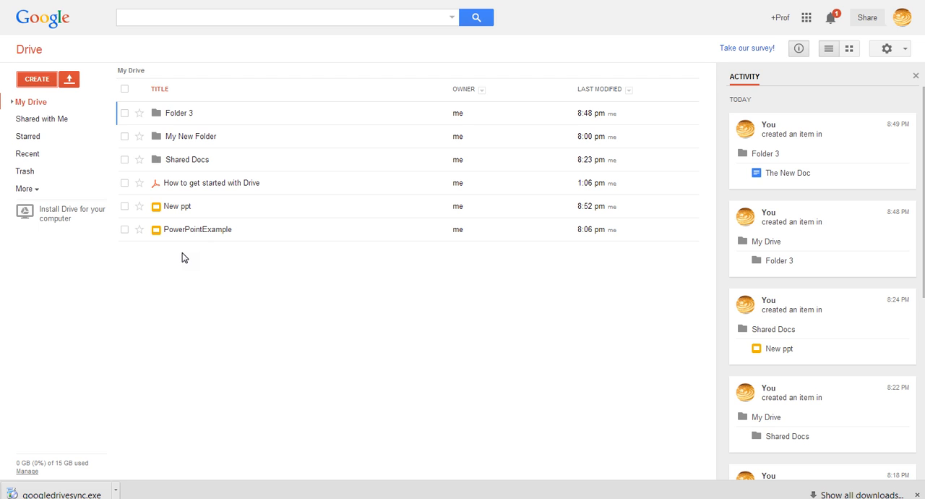
pyautogui.click(124, 208)
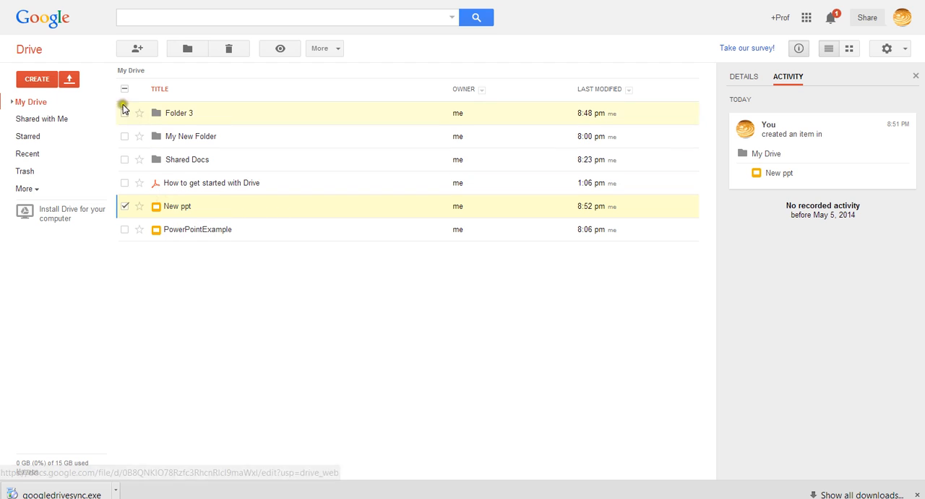
pyautogui.click(126, 207)
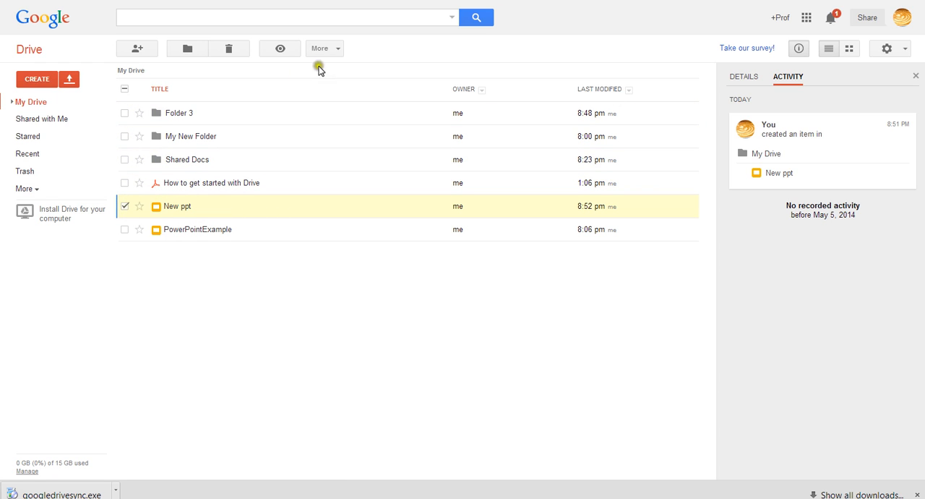
pyautogui.click(335, 49)
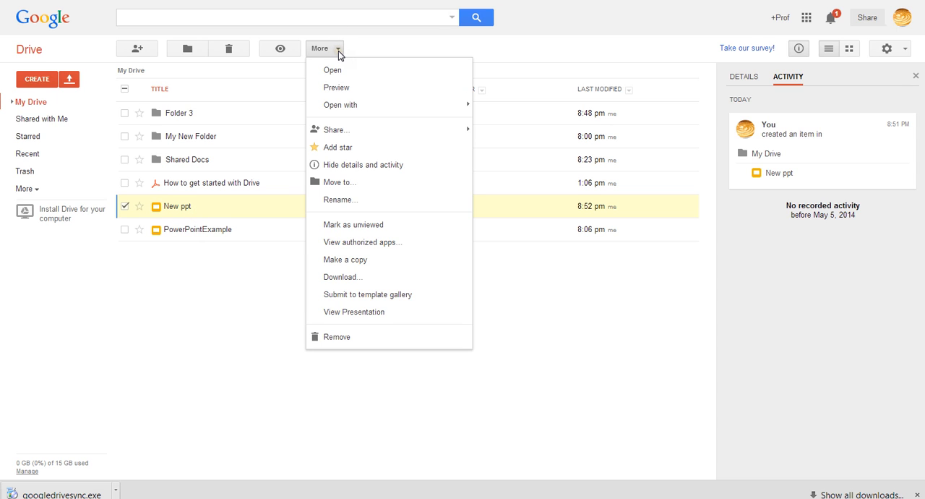
pyautogui.click(394, 96)
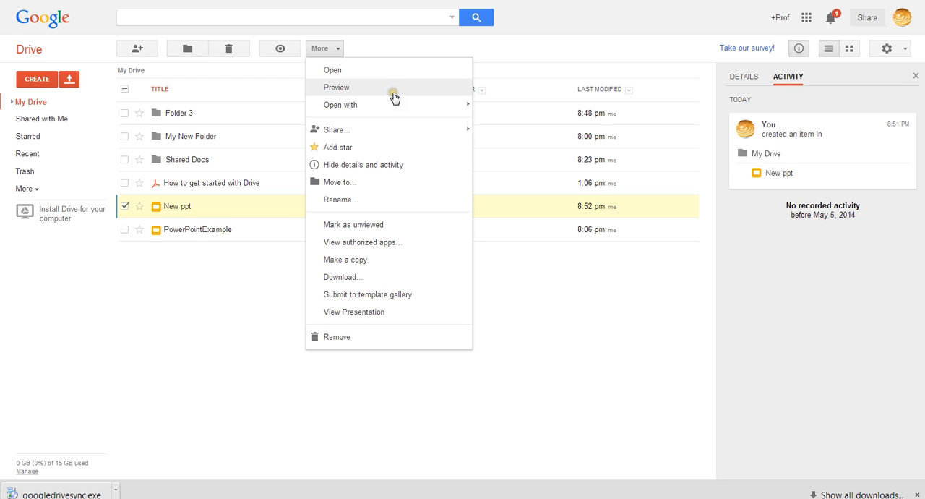
pyautogui.click(404, 107)
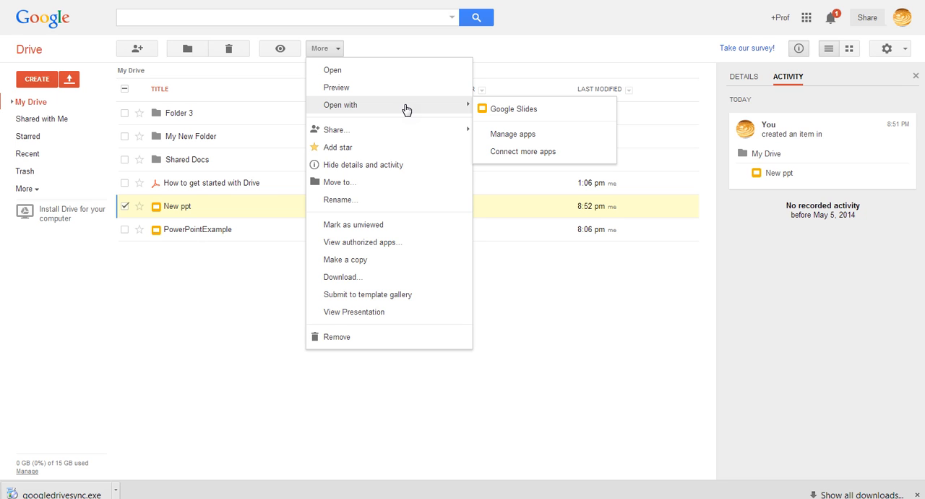
pyautogui.click(415, 128)
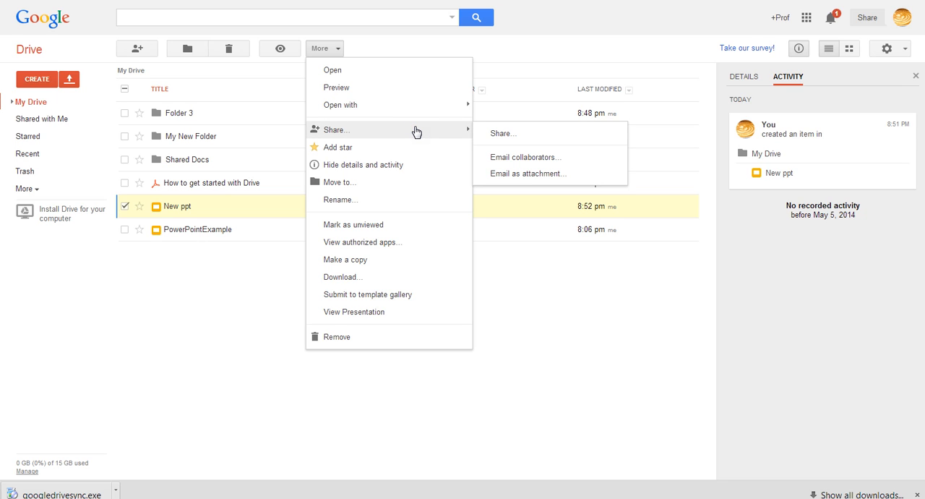
pyautogui.click(392, 182)
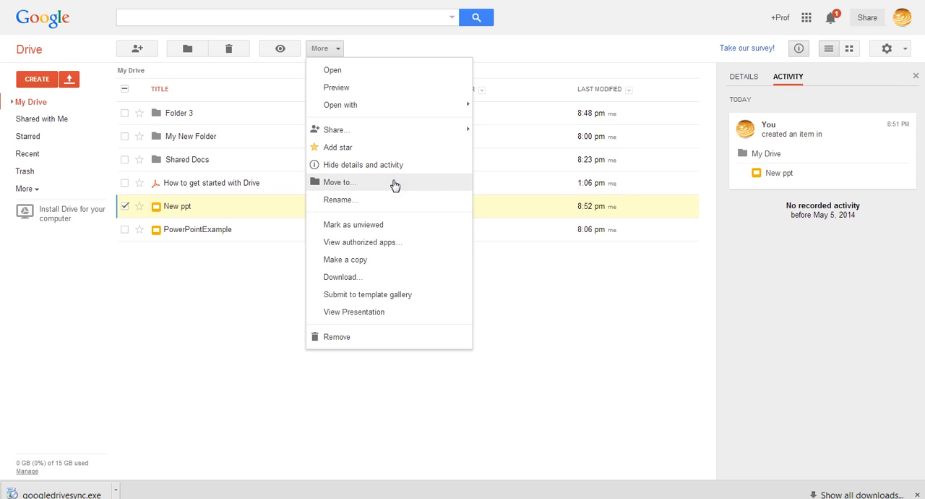
pyautogui.click(392, 181)
pyautogui.click(390, 201)
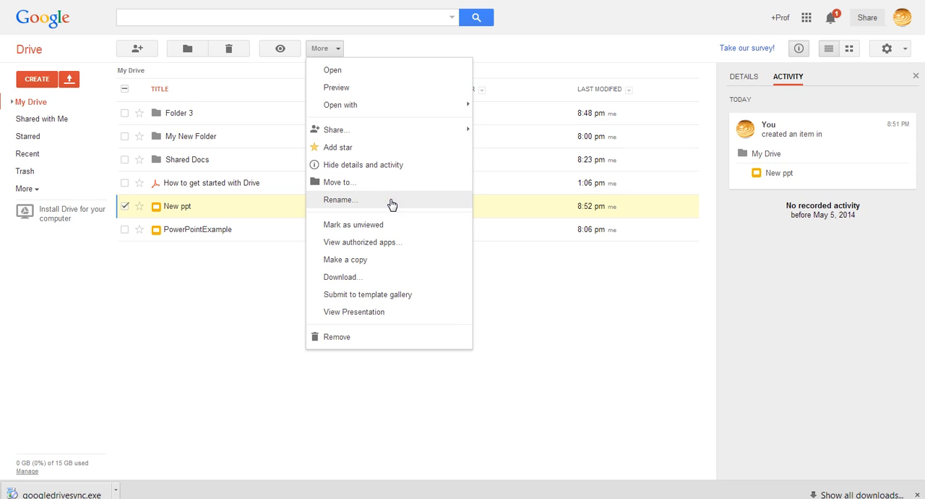
pyautogui.click(377, 259)
pyautogui.click(361, 277)
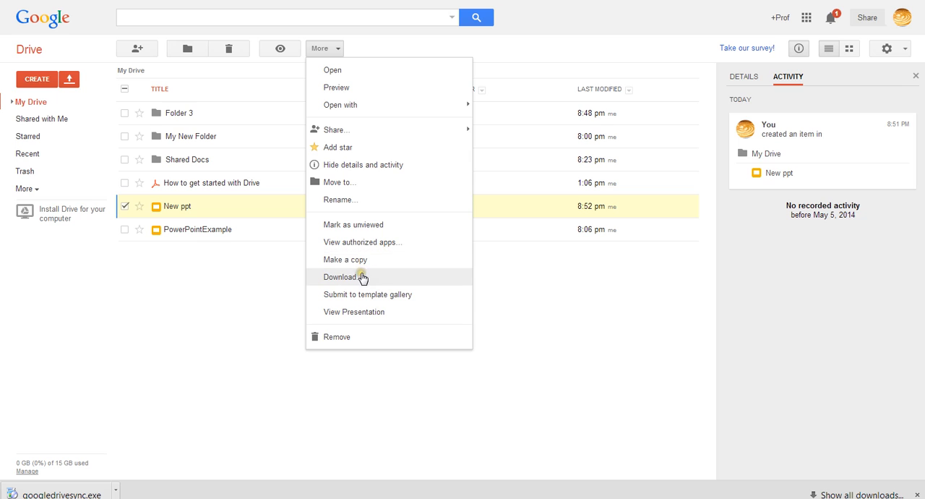
pyautogui.click(382, 276)
pyautogui.click(383, 278)
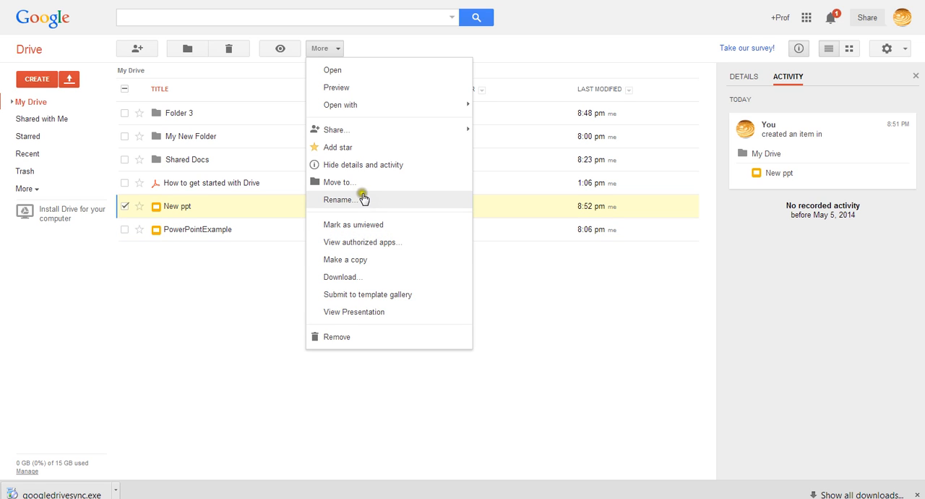
# - Move the New ppt file into the Shared Docs folder
pyautogui.click(340, 183)
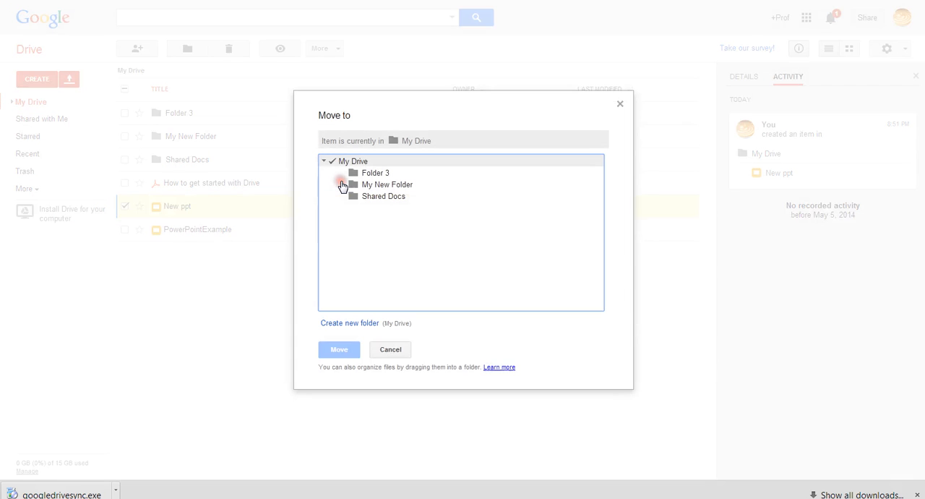
pyautogui.click(381, 198)
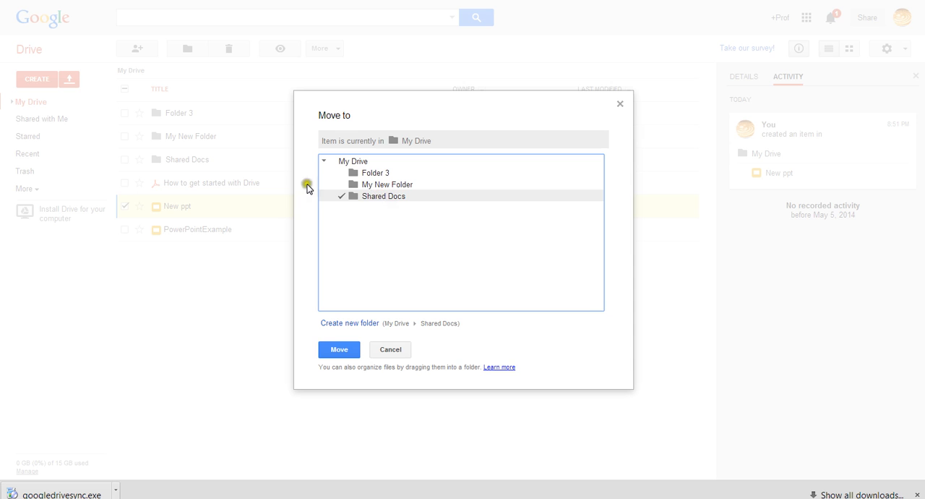
pyautogui.click(340, 350)
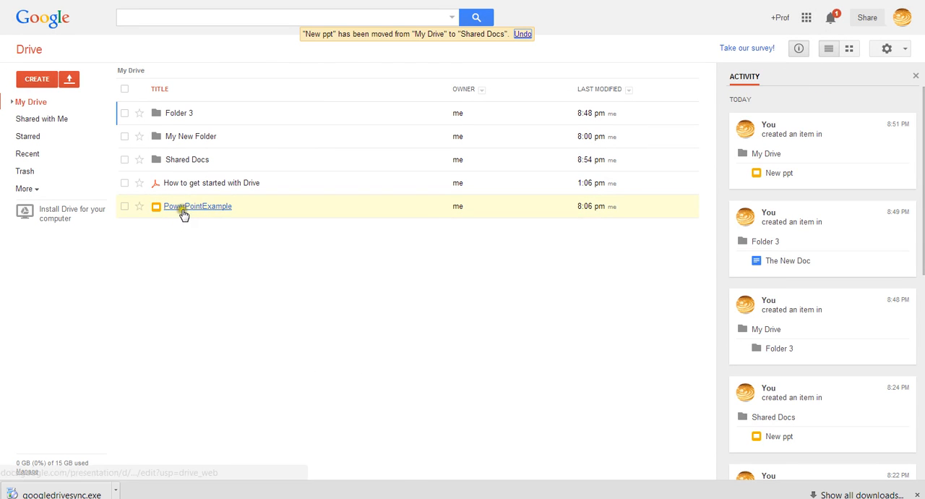
# - Open the Shared Docs folder to check its files, then return to My Drive
pyautogui.click(177, 160)
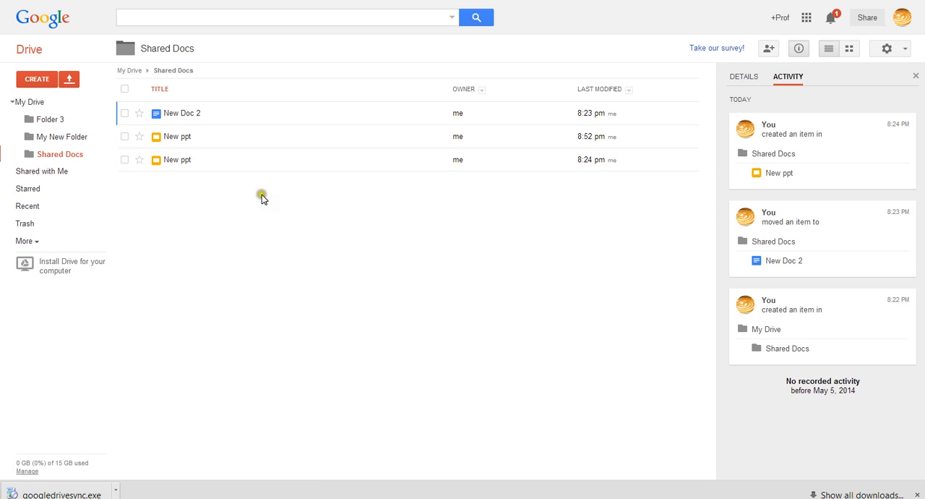
pyautogui.click(185, 181)
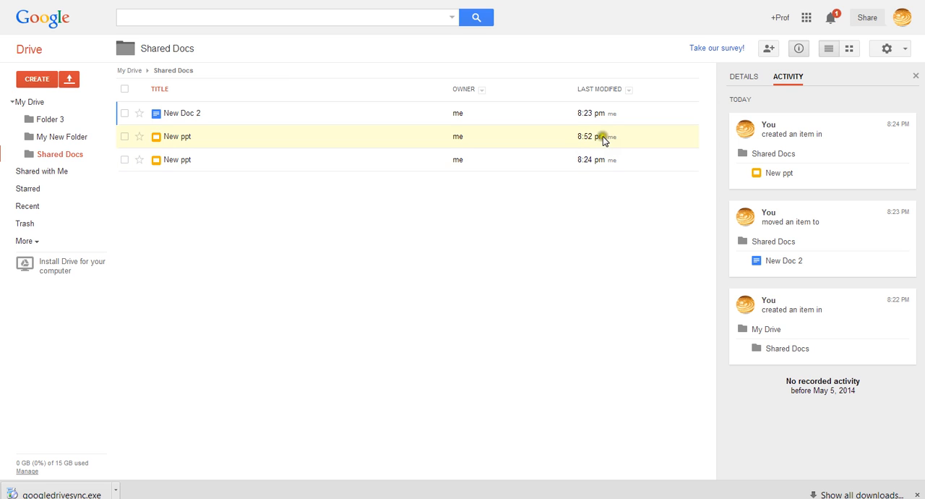
pyautogui.click(594, 159)
pyautogui.click(472, 201)
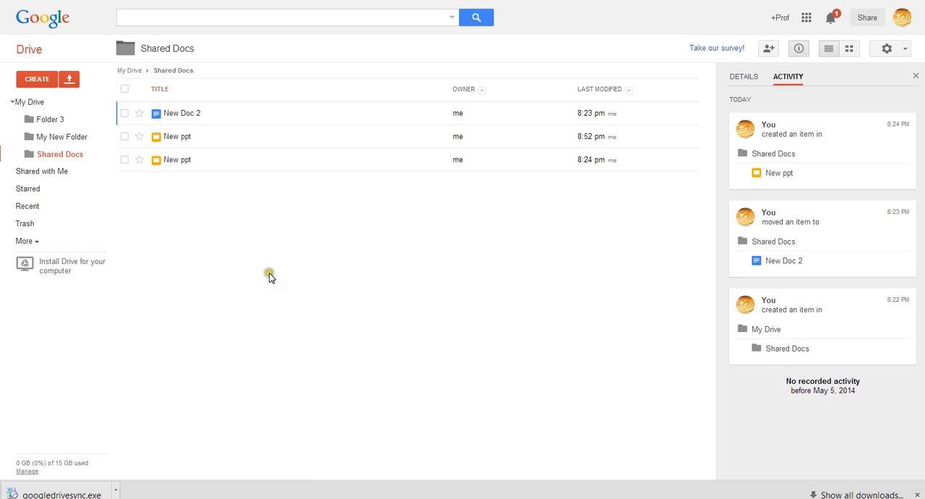
pyautogui.click(30, 52)
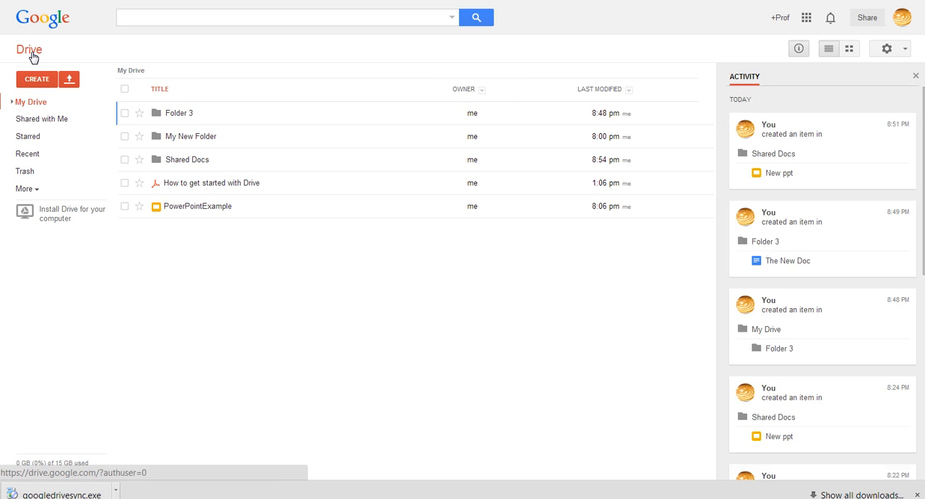
# - Create a new spreadsheet and skip the welcome tour
pyautogui.click(39, 81)
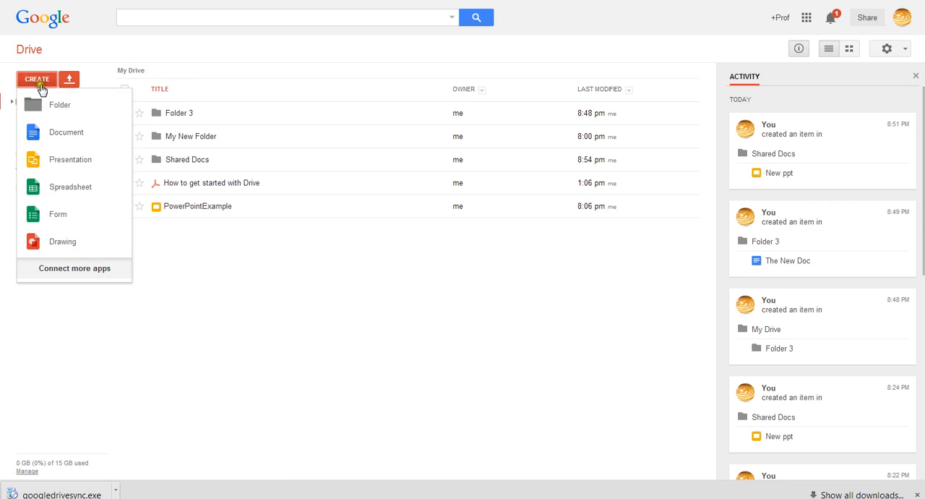
pyautogui.click(75, 186)
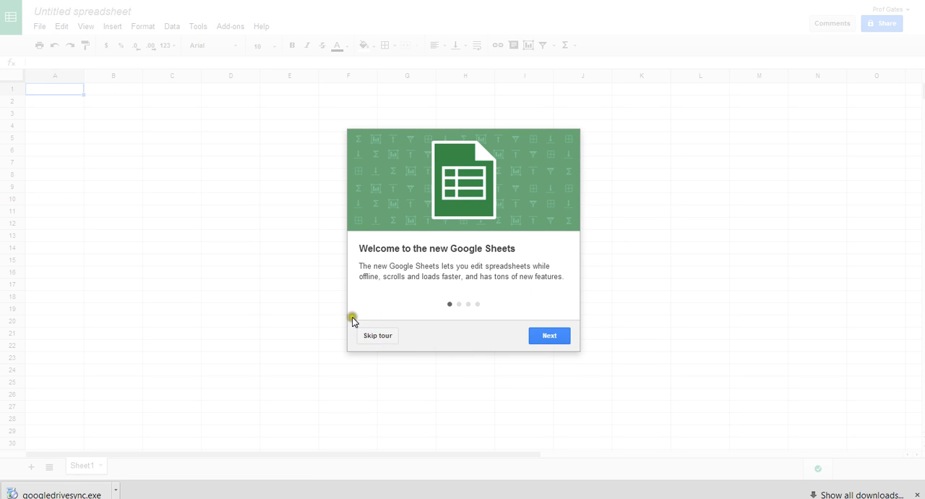
pyautogui.click(384, 337)
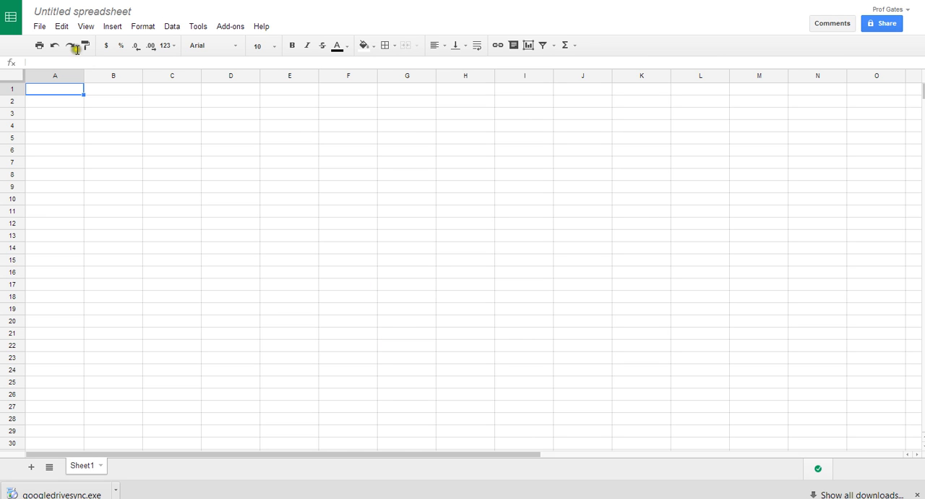
# - Enter 23 in cells A1 and A2
pyautogui.write('23')
pyautogui.press('Return')
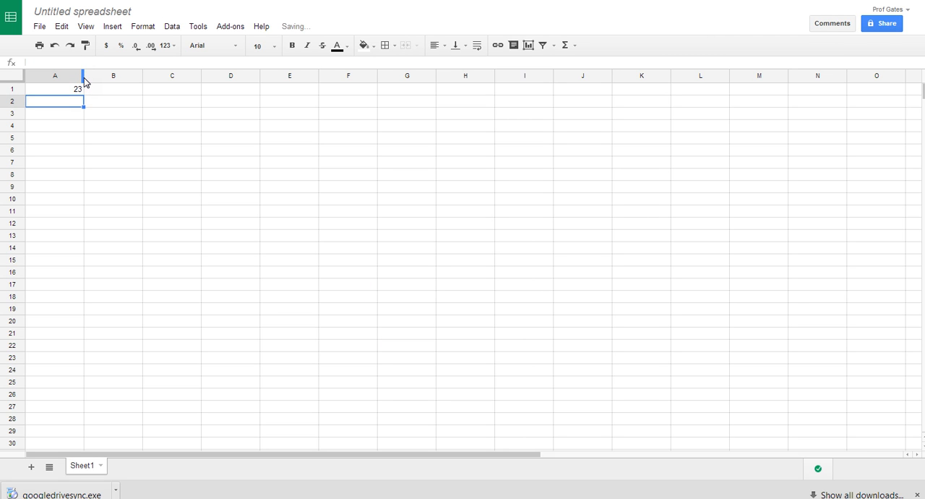
pyautogui.write('23')
# - Rename the spreadsheet Excel Example
pyautogui.click(92, 11)
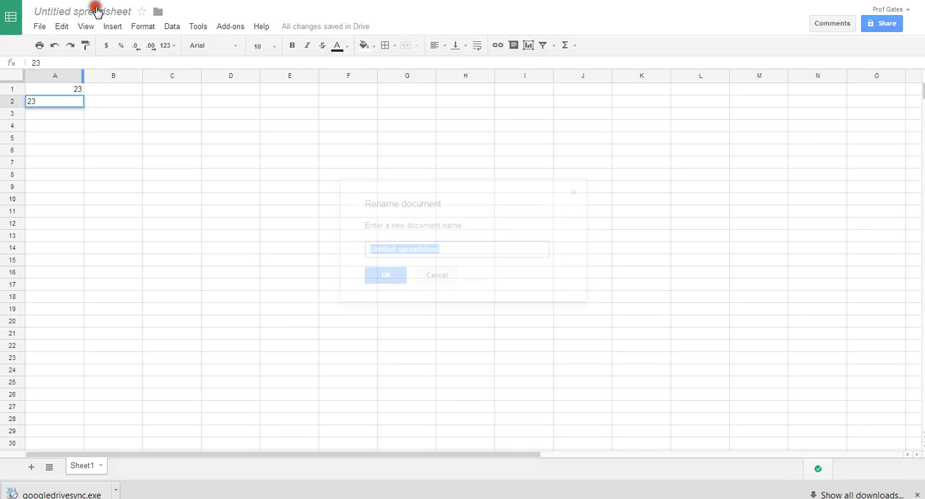
pyautogui.write('Excel')
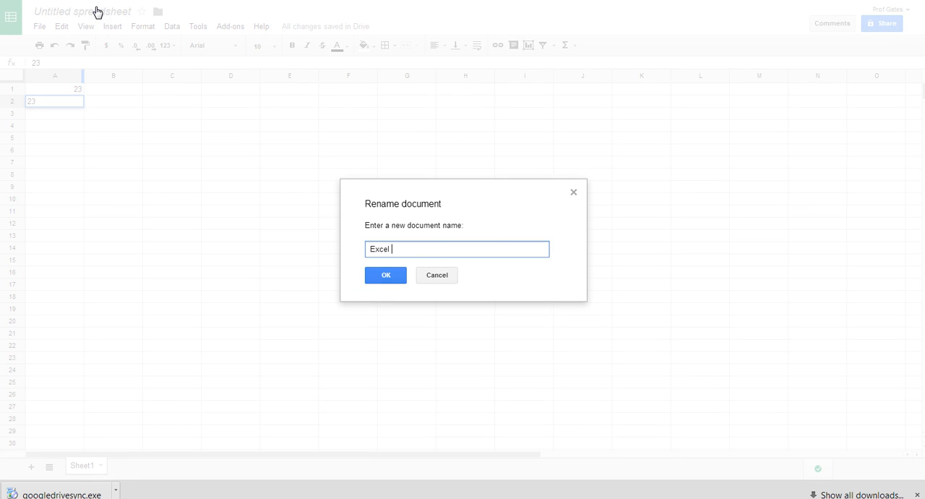
pyautogui.write(' Example')
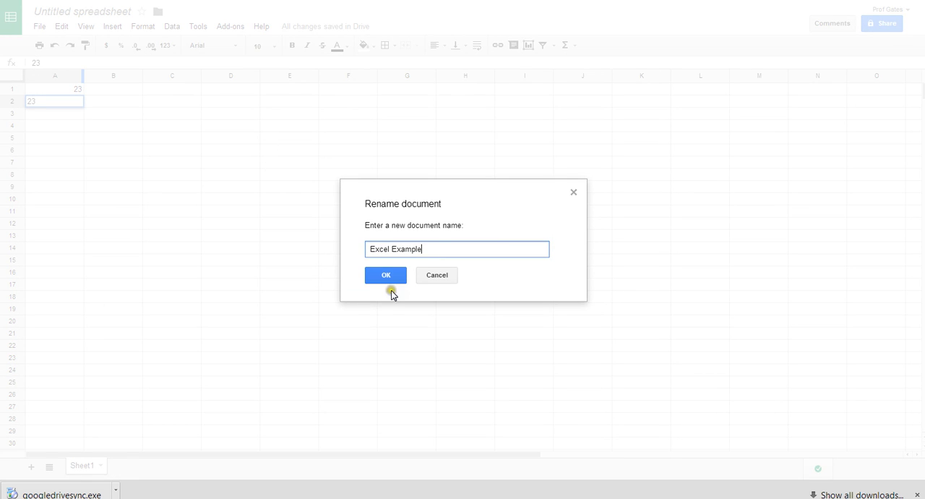
pyautogui.click(389, 276)
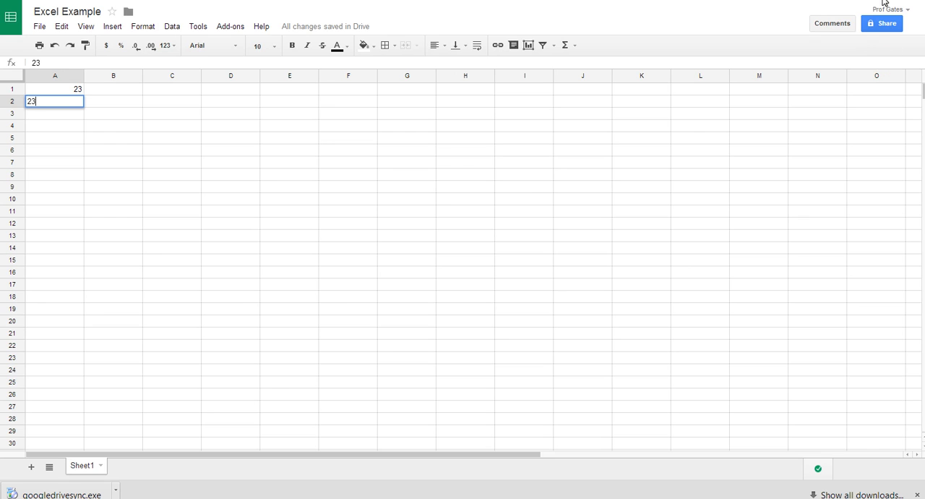
# - Open the spreadsheet's sharing settings and close them
pyautogui.click(888, 23)
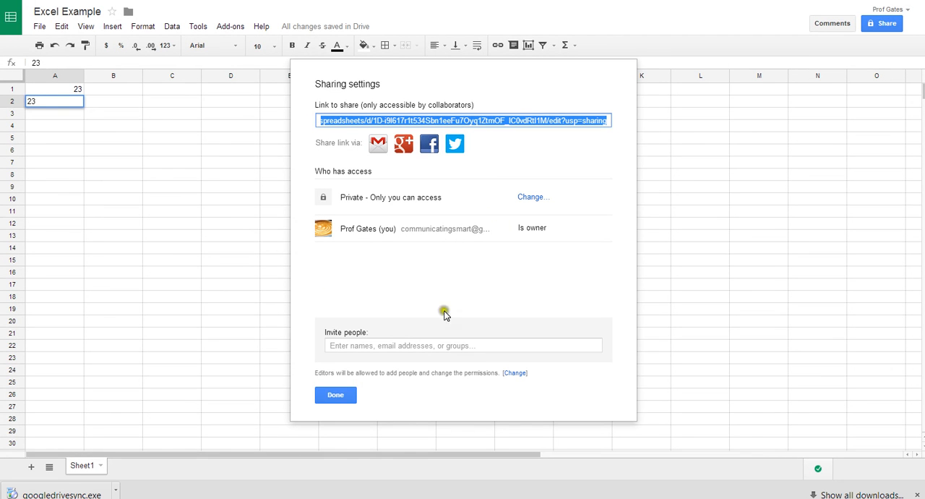
pyautogui.click(343, 396)
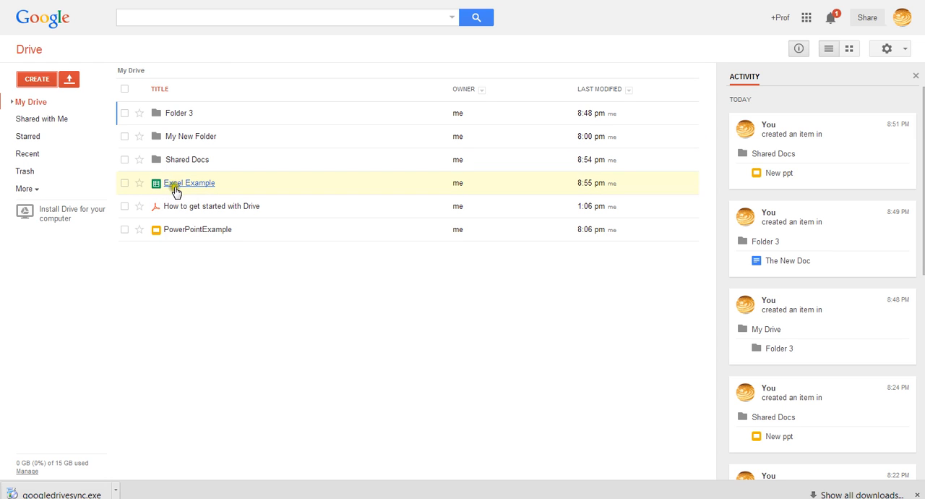
# - Select Excel Example in My Drive and examine the available file actions and the create menu
pyautogui.click(125, 184)
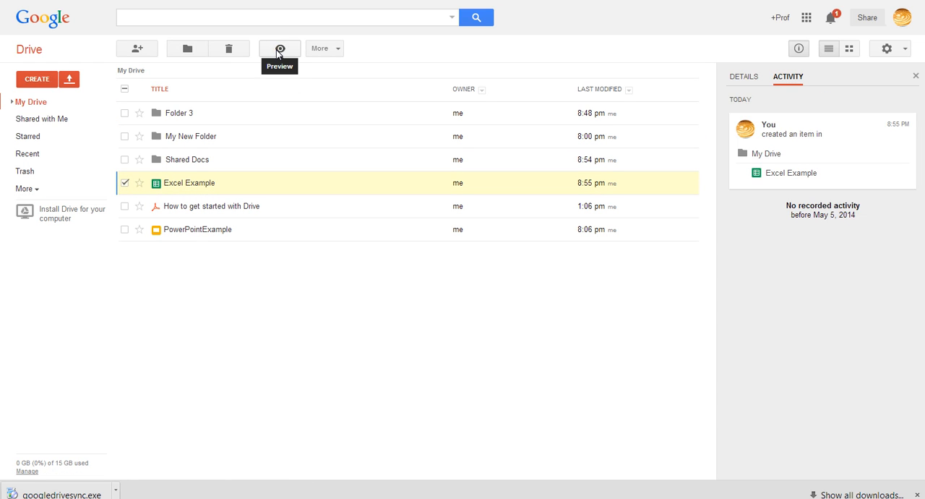
pyautogui.click(184, 47)
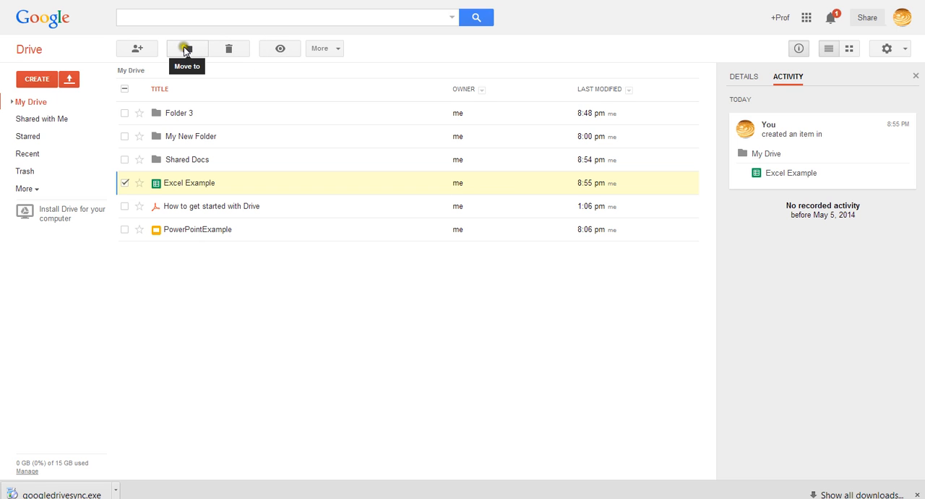
pyautogui.click(144, 46)
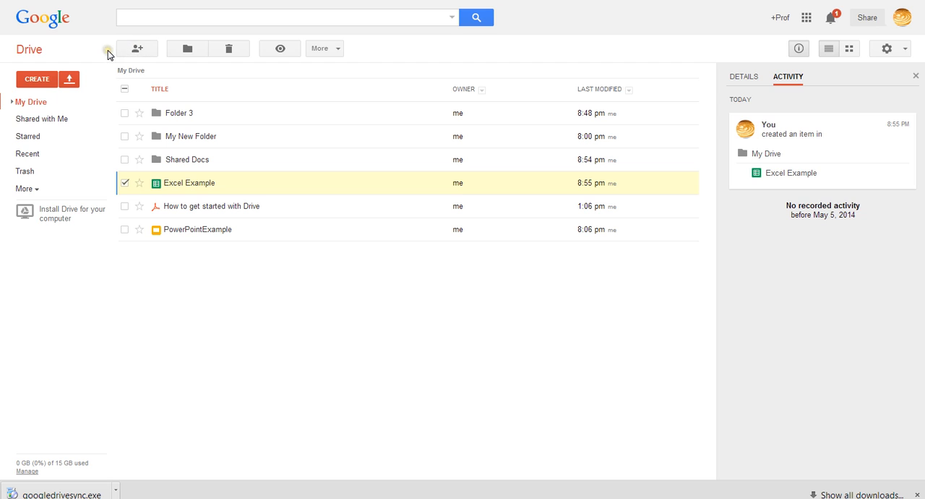
pyautogui.click(339, 47)
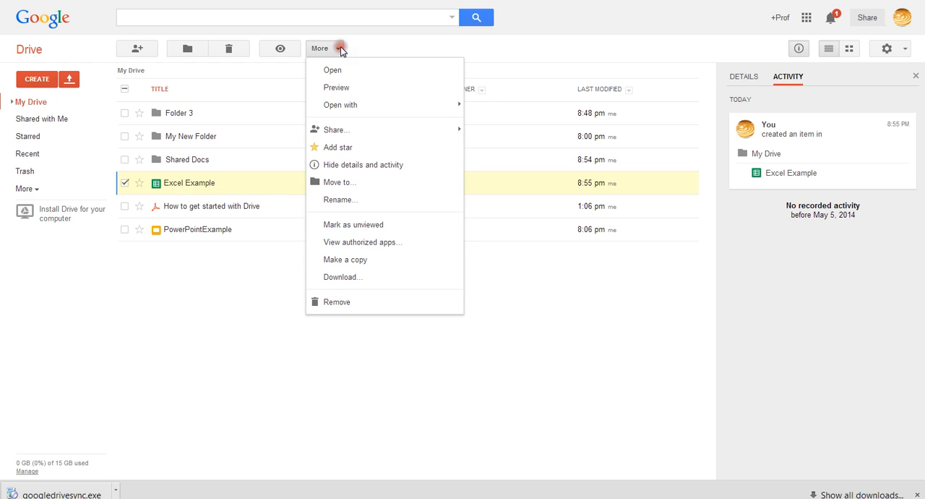
pyautogui.moveTo(394, 107)
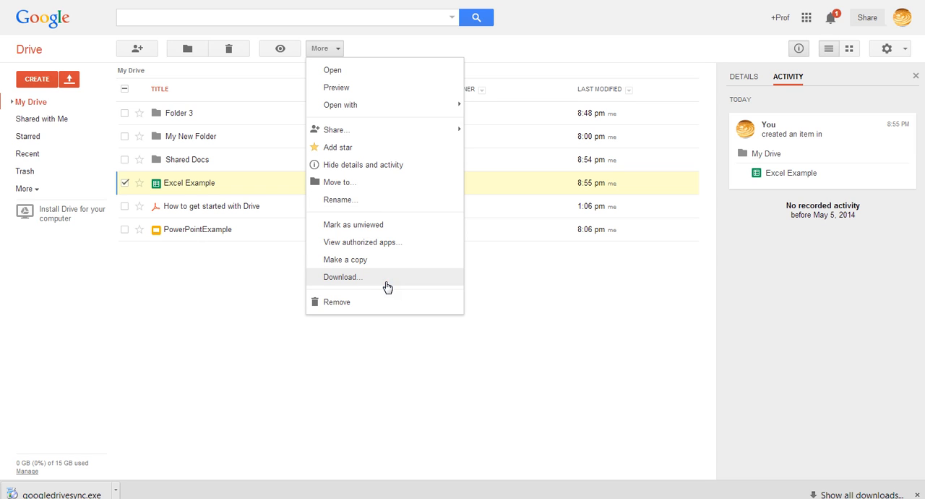
pyautogui.click(272, 295)
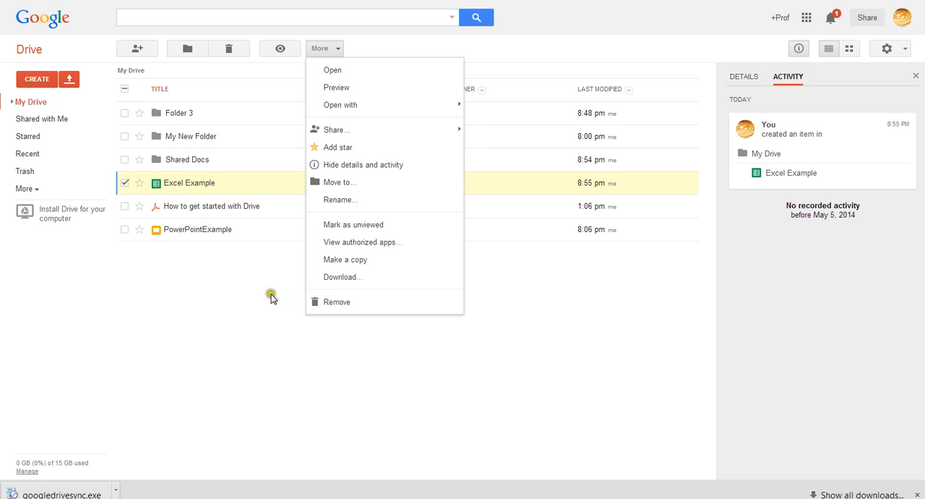
pyautogui.click(37, 81)
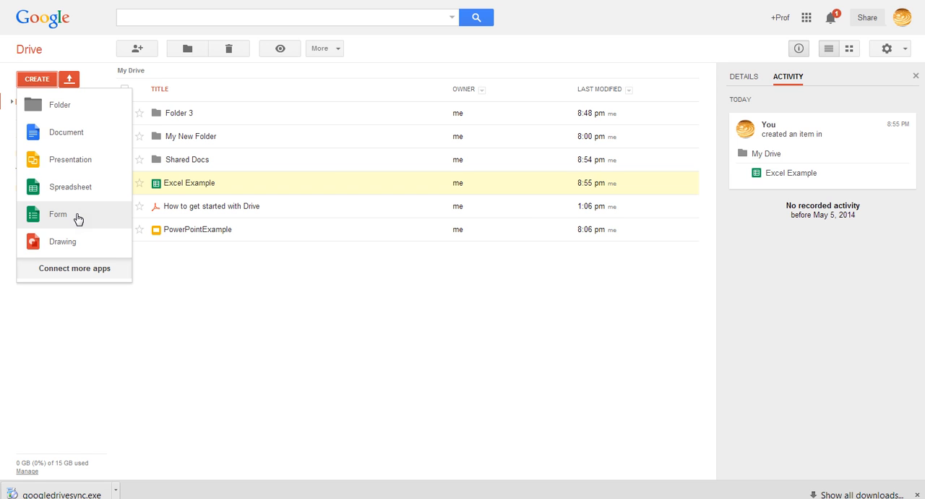
pyautogui.click(285, 303)
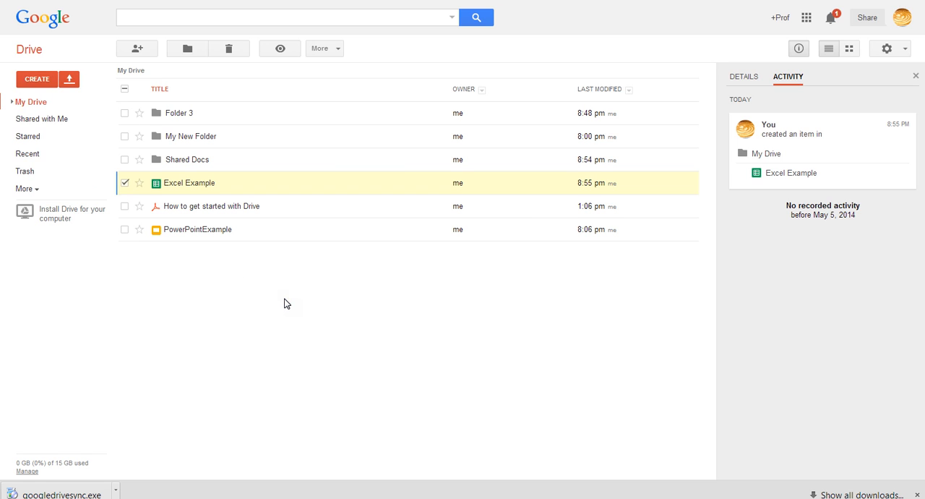